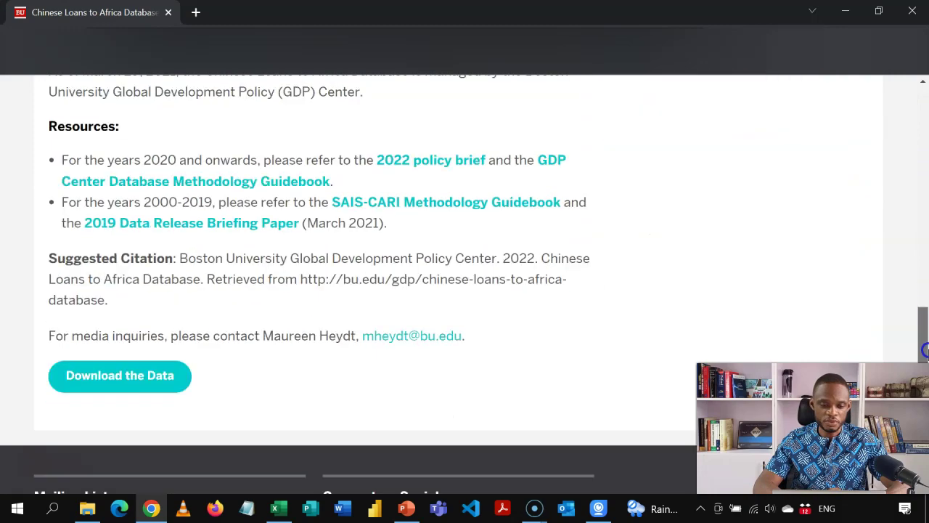
Check the extent of the loan data, from A1 to H1189.
left_click(276, 508)
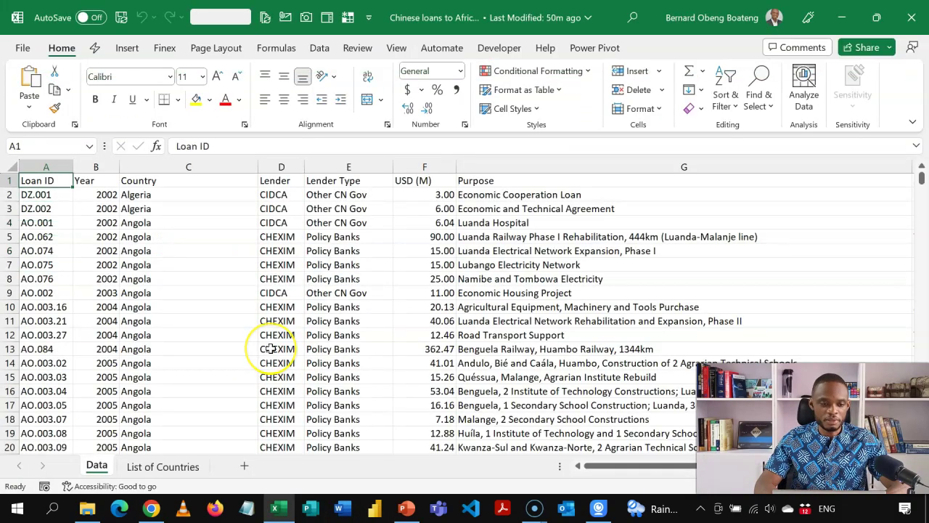
key("ctrl+shift+Right")
key("ctrl+shift+Down")
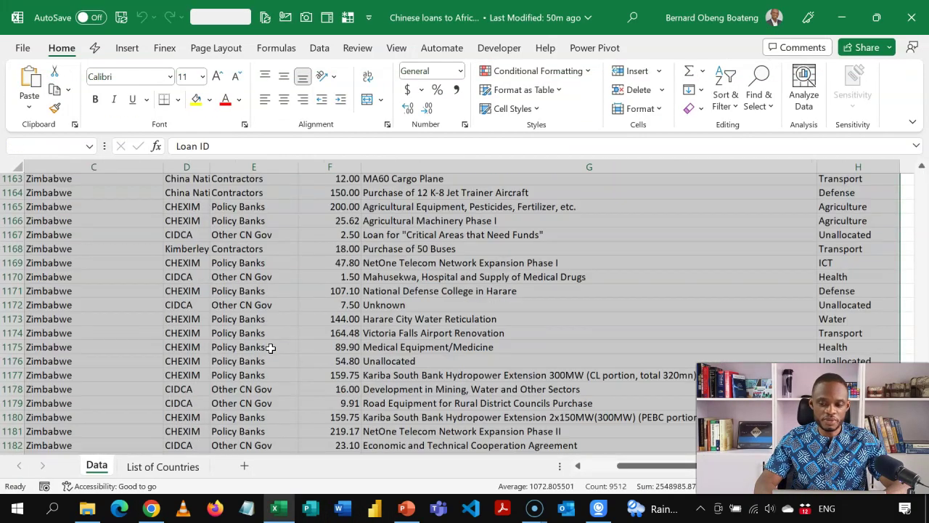
key("ctrl+Home")
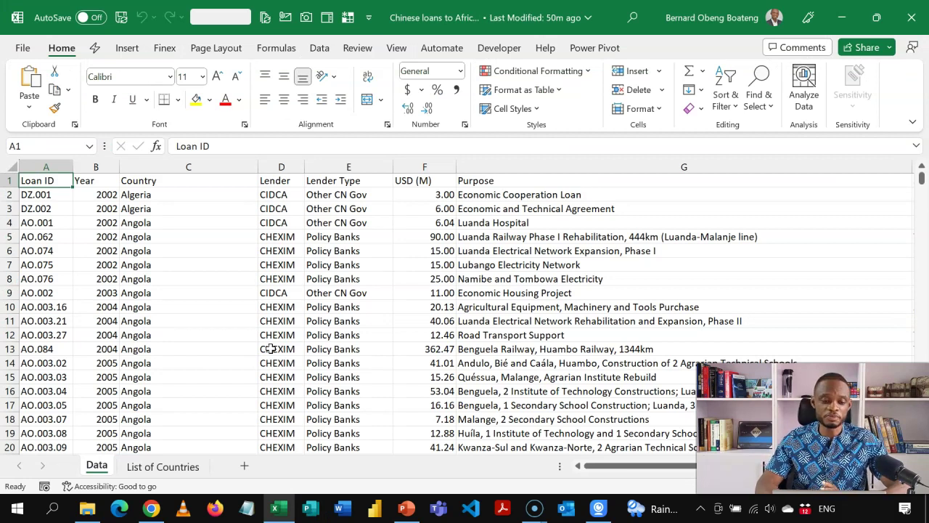
key("Right")
key("Down")
key("Down")
key("Down")
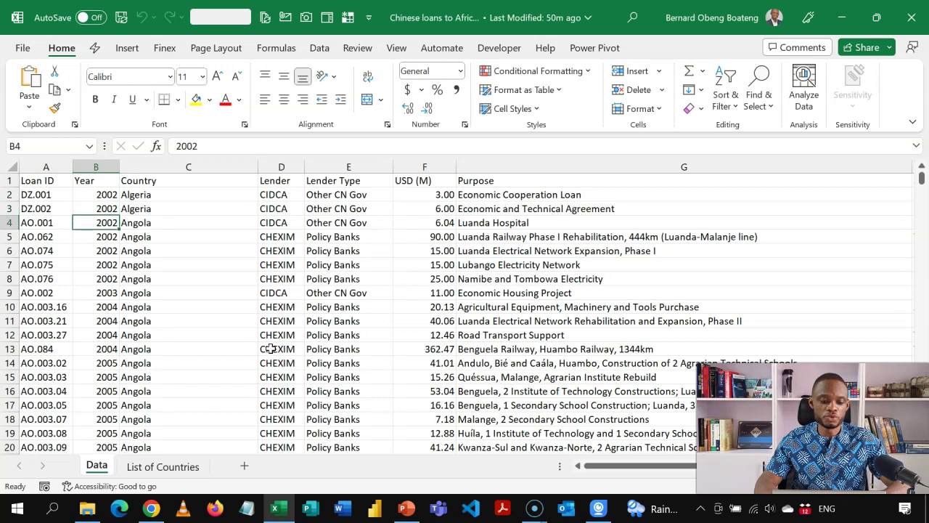
Convert the loan data into Table1 with headers, then check the USD (M) and Country columns.
key("ctrl+t")
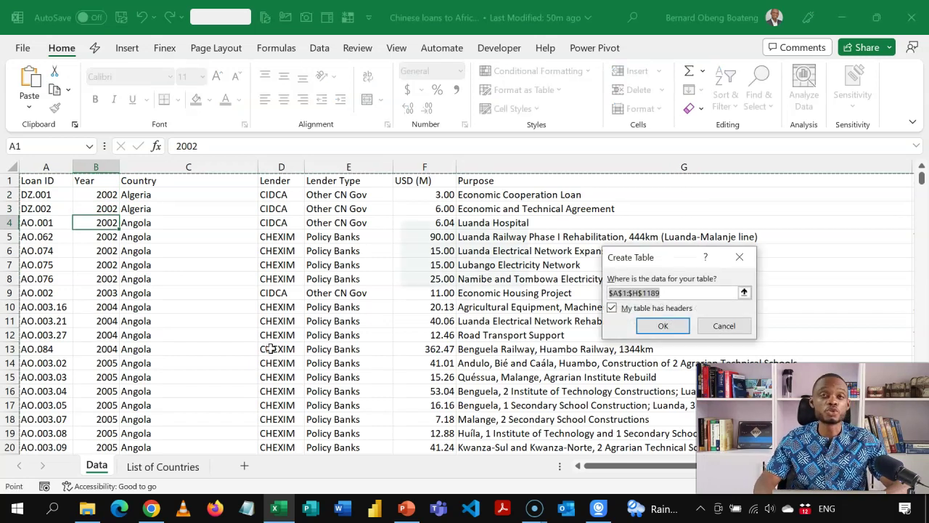
key("Return")
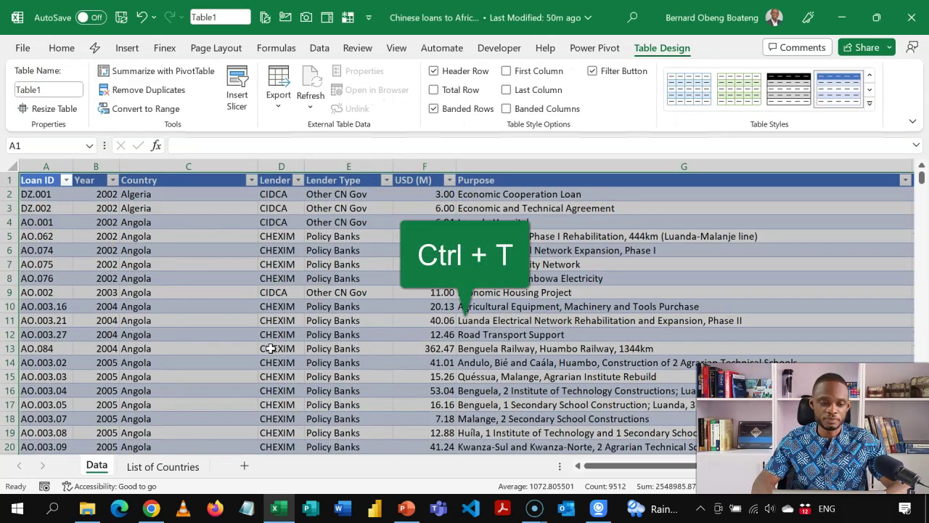
left_click(291, 305)
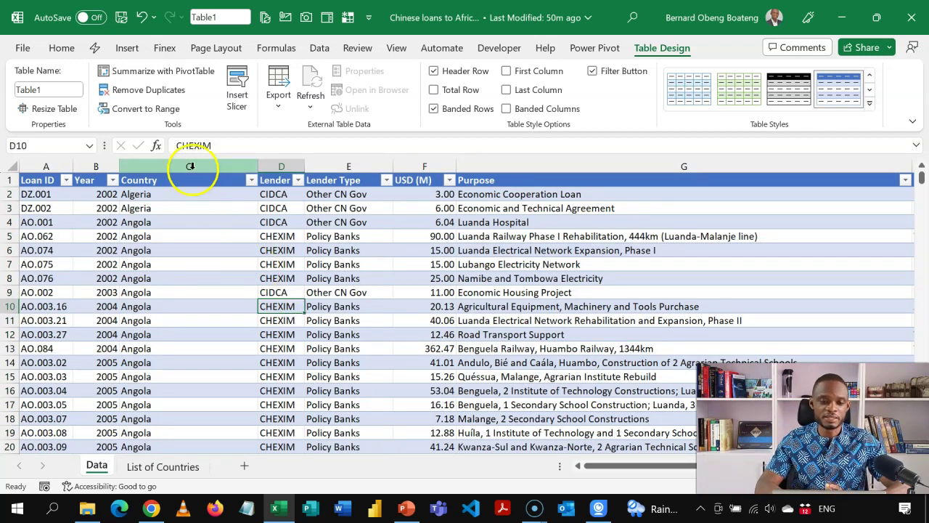
left_click(421, 165)
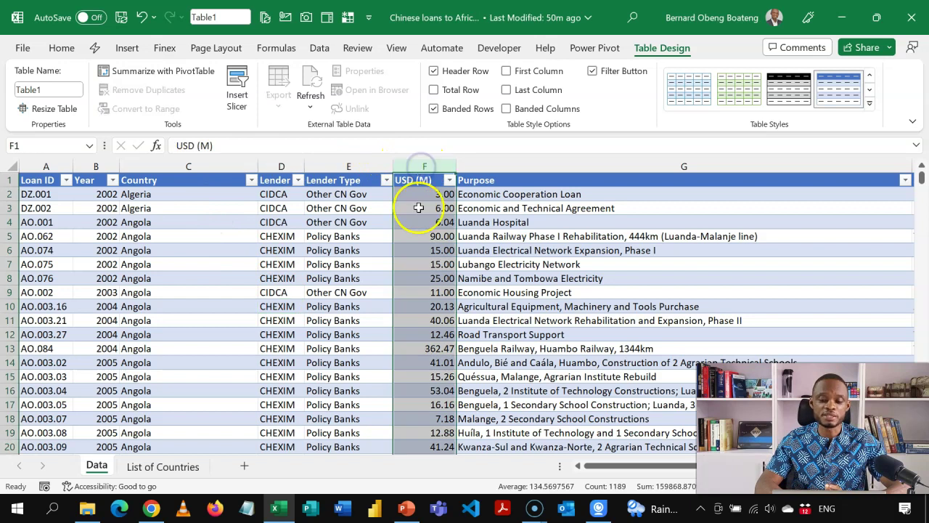
left_click(185, 166)
left_click(193, 231)
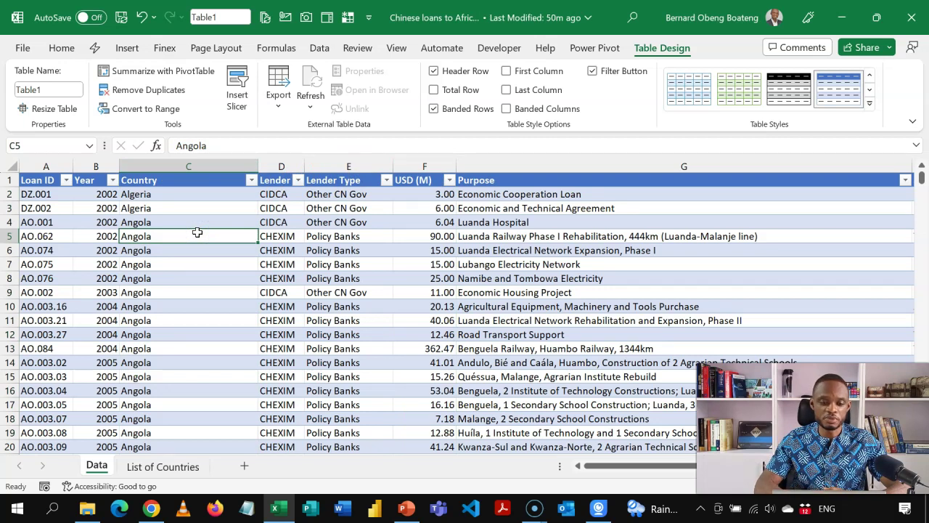
left_click(310, 250)
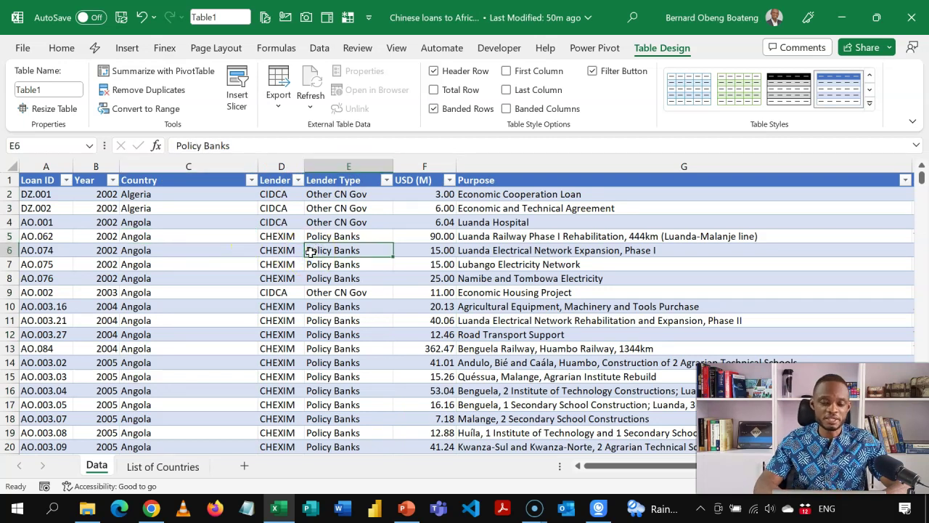
left_click(127, 48)
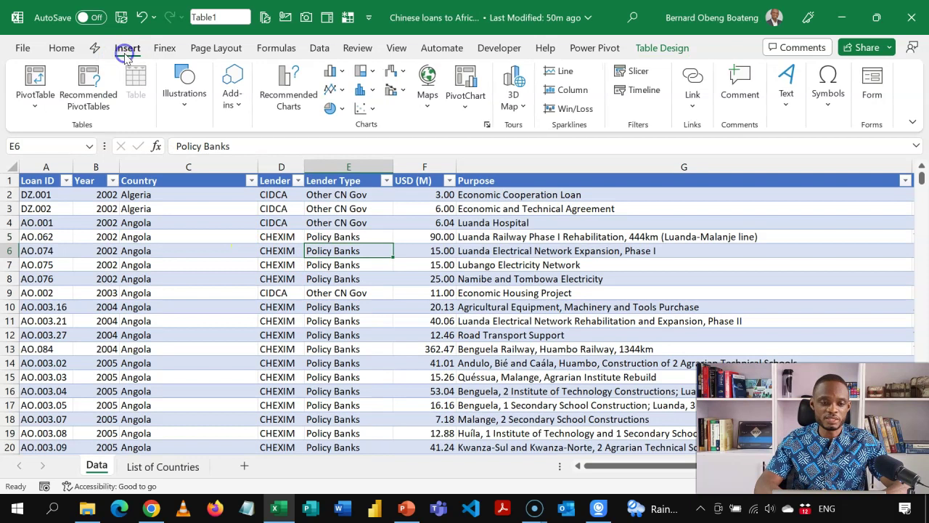
Create a PivotTable from Table1 at cell 'List of Countries'!$E$1 on an existing worksheet.
left_click(57, 98)
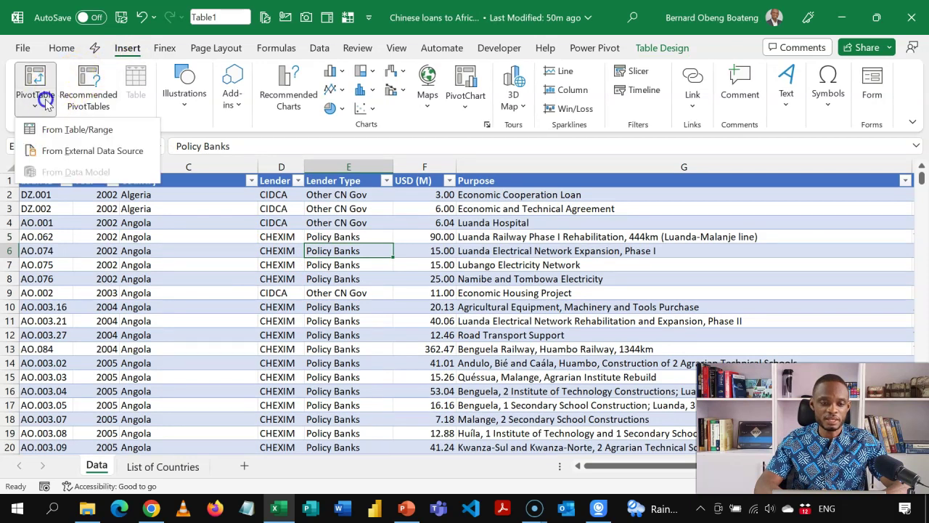
left_click(59, 132)
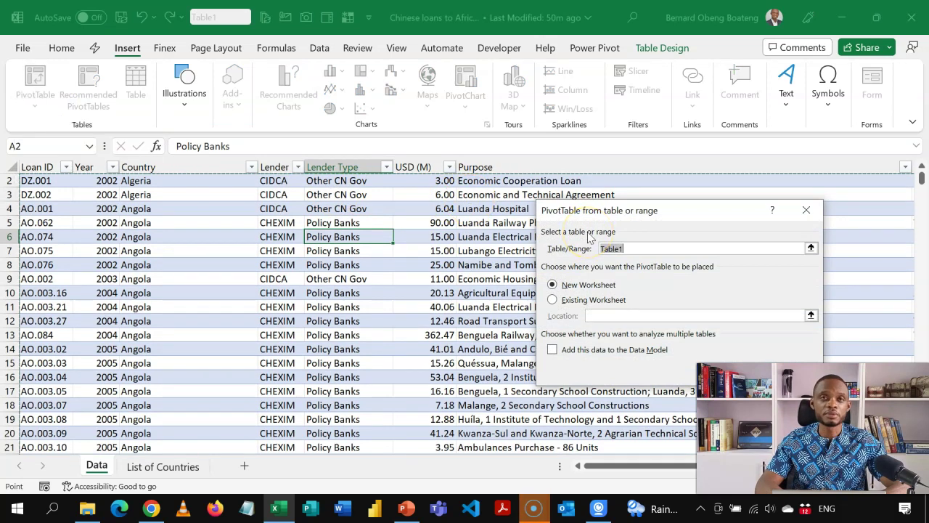
left_click(553, 300)
left_click_drag(619, 220, 513, 152)
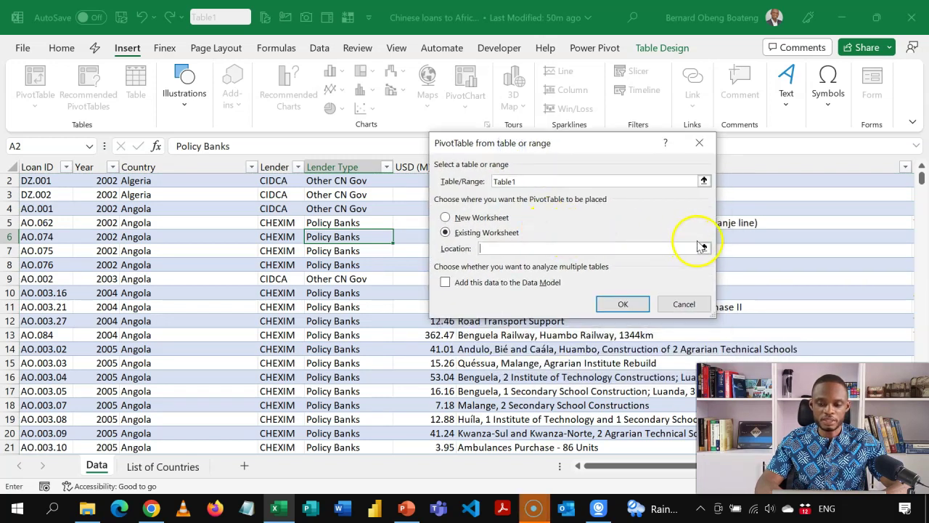
left_click(702, 247)
left_click(163, 469)
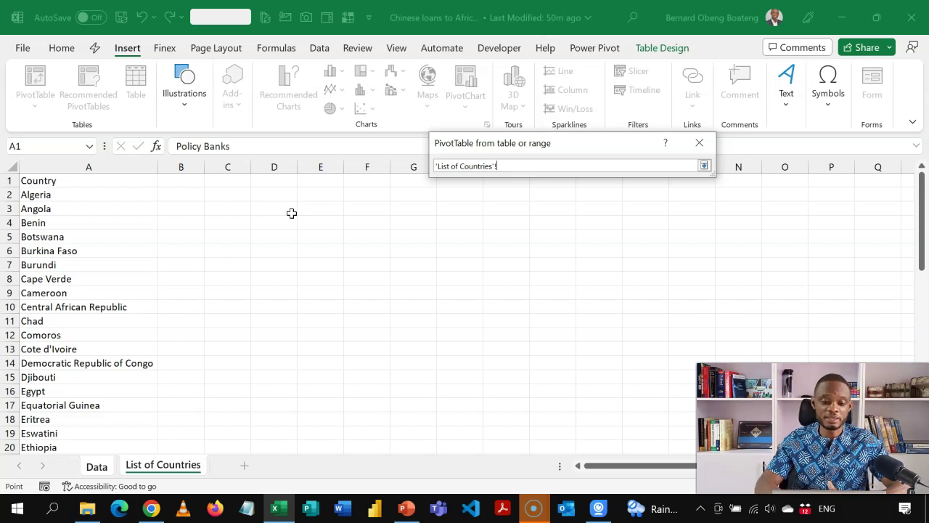
left_click(316, 186)
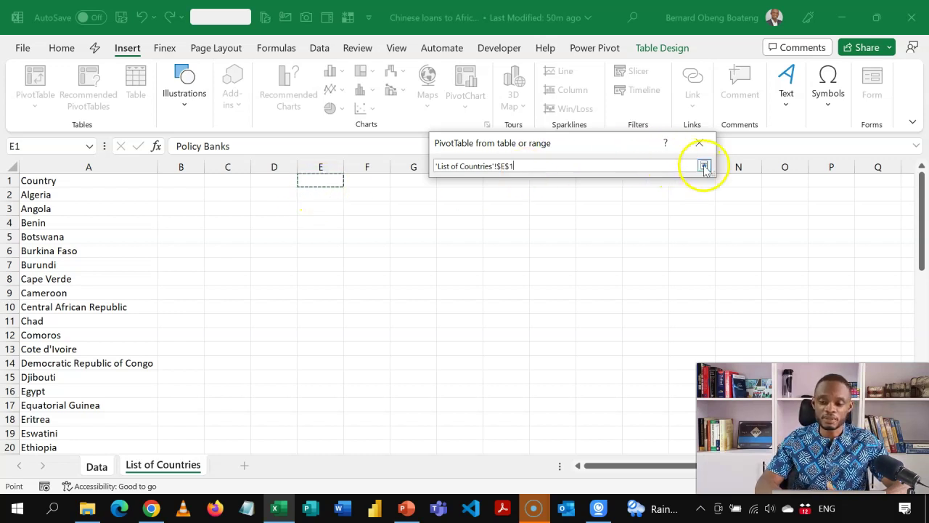
left_click(704, 166)
left_click(607, 304)
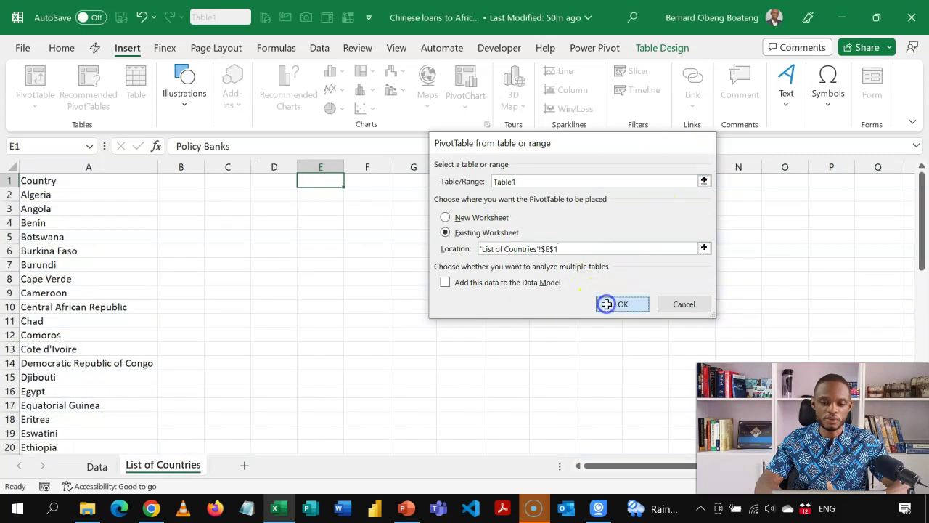
Add Country to Rows and USD (M) to Values, then select Algeria's loan total.
left_click(715, 318)
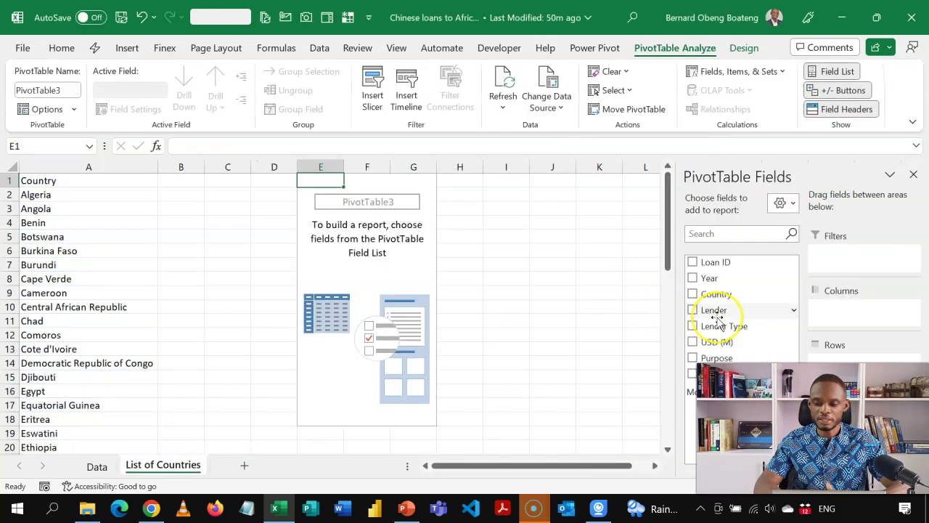
left_click(694, 294)
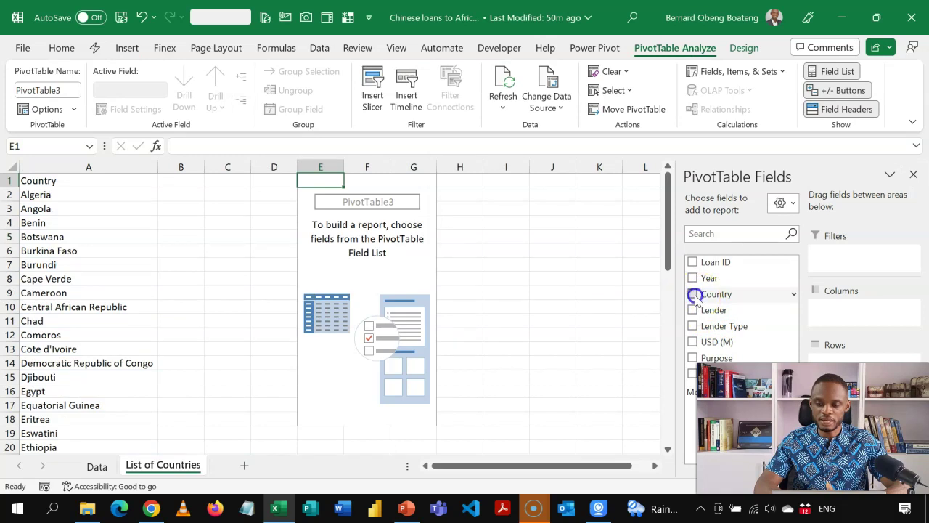
left_click(692, 342)
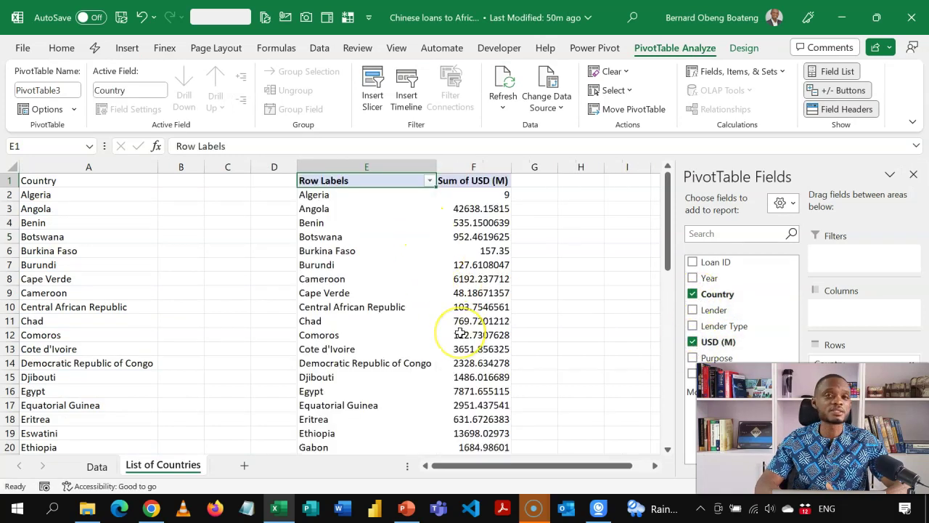
mouse_move(461, 333)
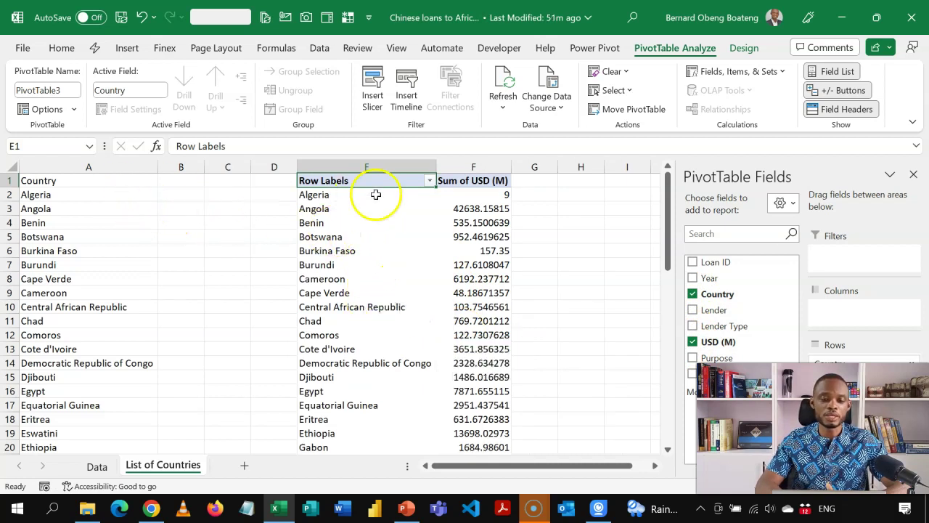
left_click(128, 191)
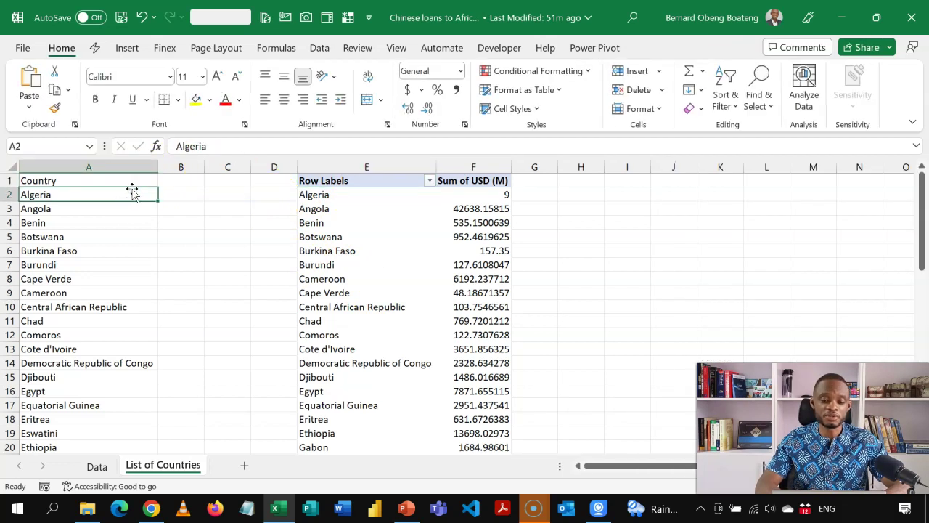
left_click(466, 195)
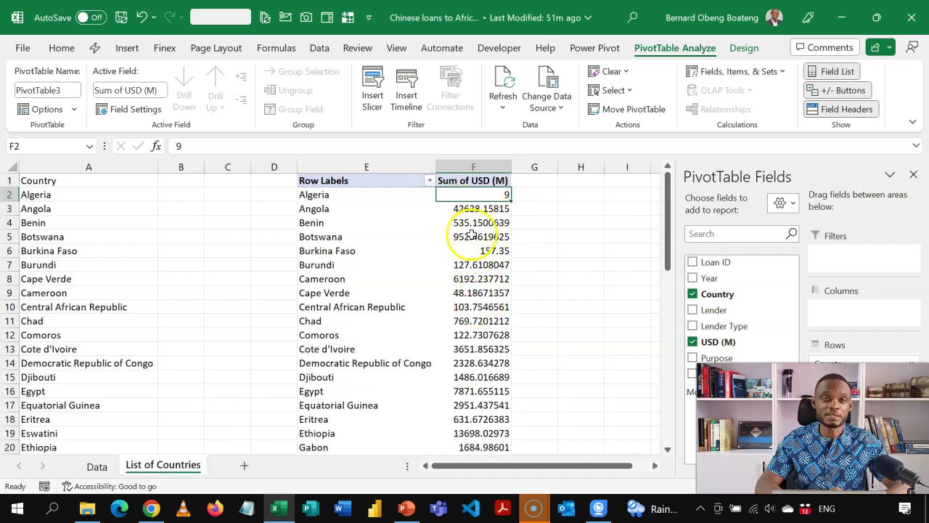
Give the pivot loan totals the custom number format #,##0.00, to show millions.
right_click(462, 194)
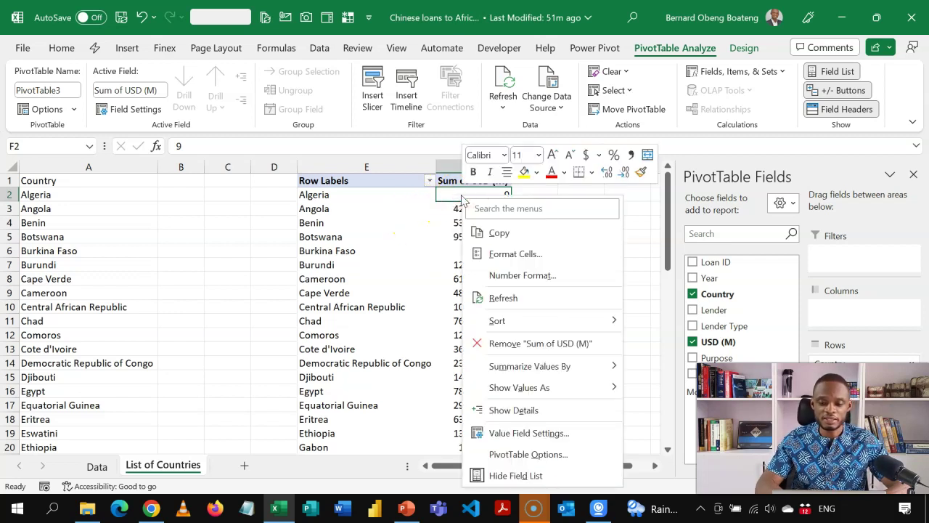
left_click(496, 276)
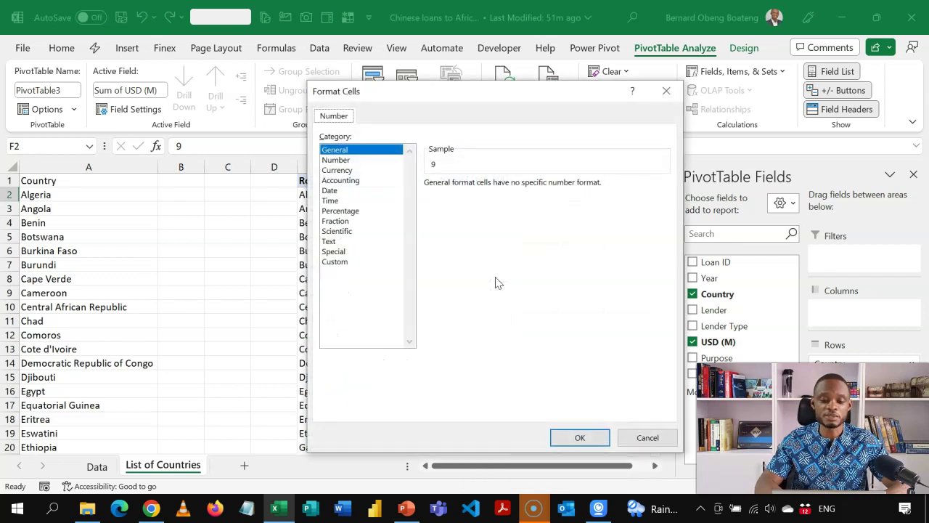
left_click(338, 261)
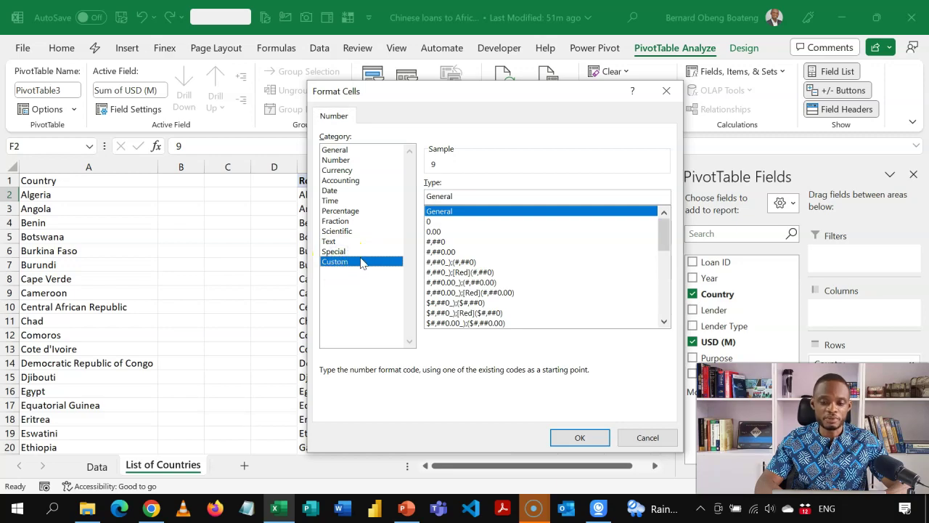
left_click(440, 241)
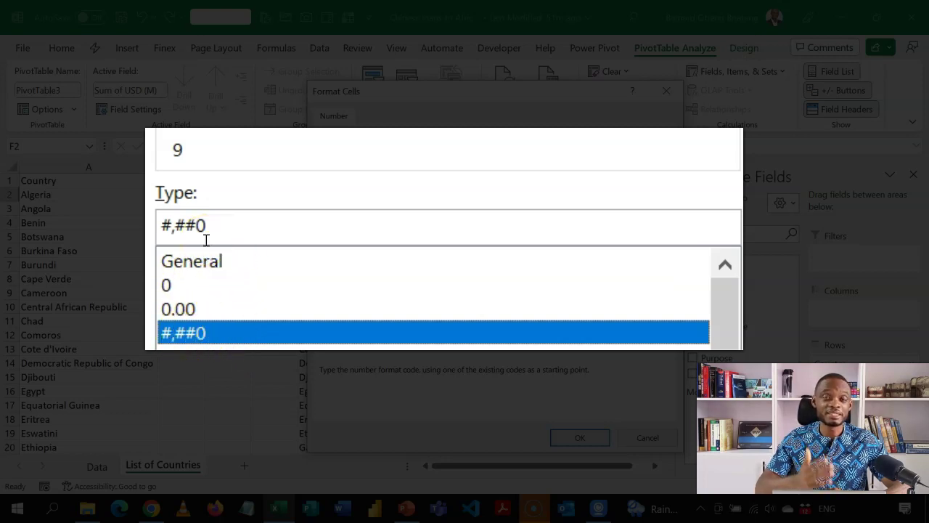
left_click(243, 232)
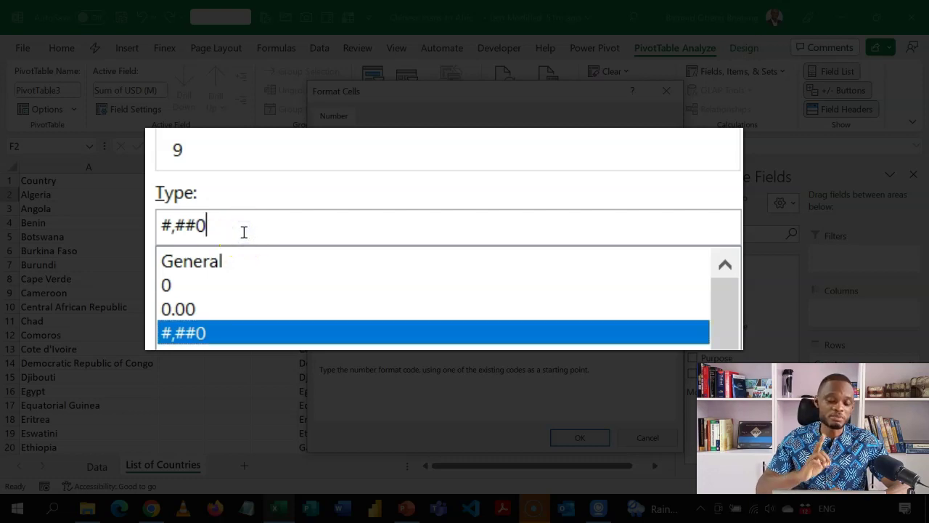
type(".")
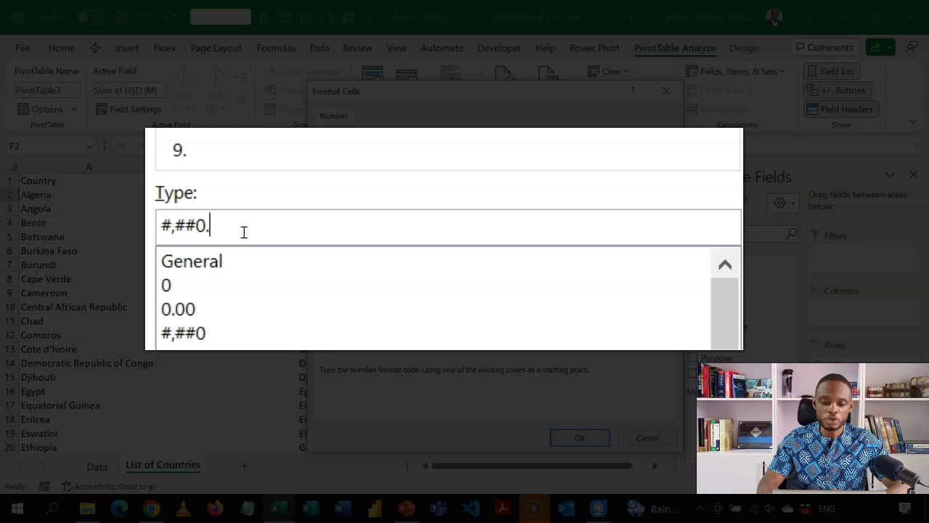
type("00,")
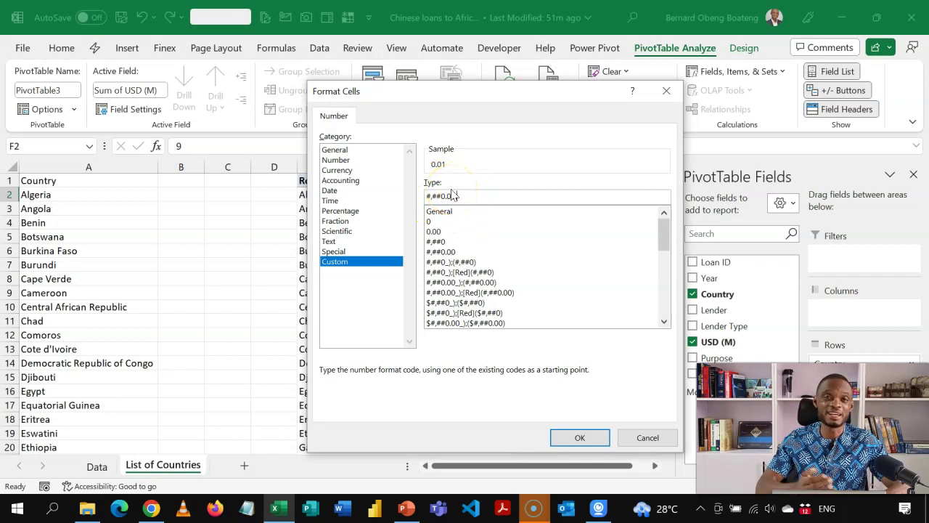
left_click(556, 438)
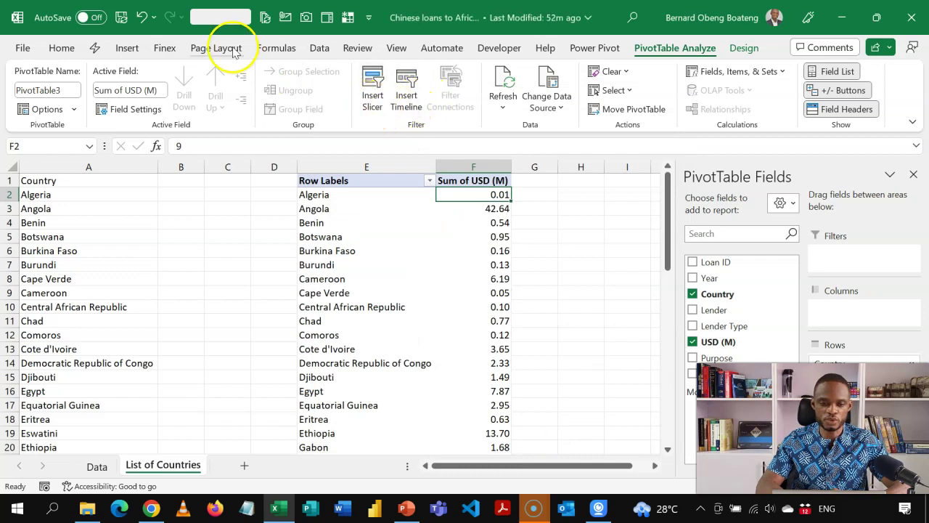
Sort the pivot by loan total from largest to smallest, putting Angola first.
left_click(320, 48)
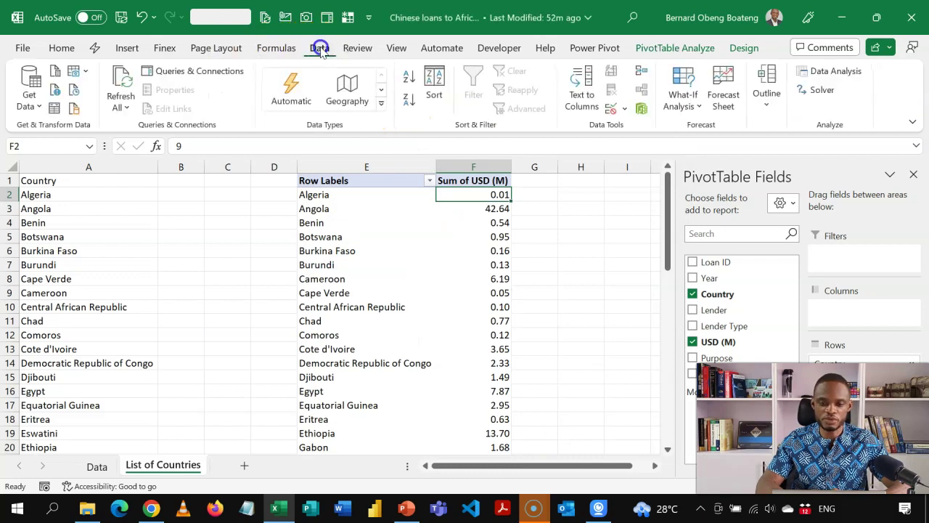
left_click(407, 101)
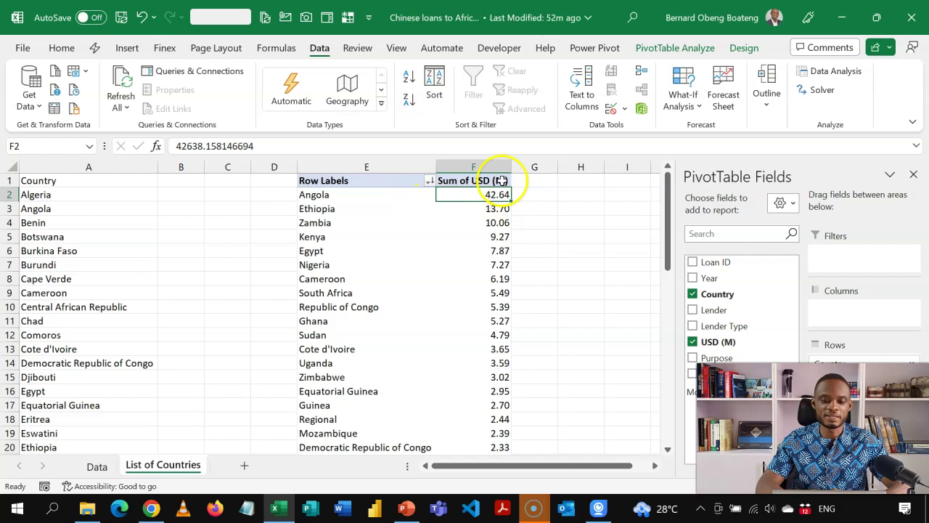
mouse_move(444, 237)
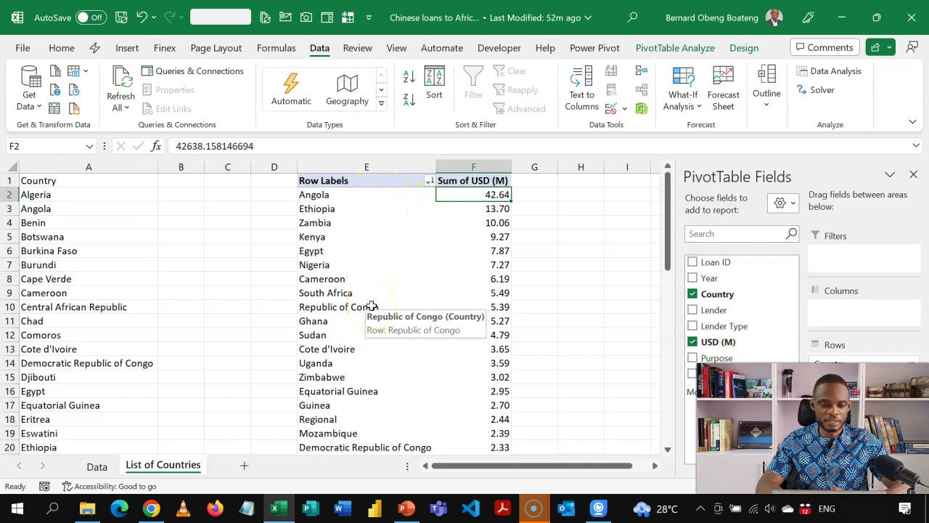
left_click(339, 278)
key("Left")
key("Left")
key("Left")
key("Left")
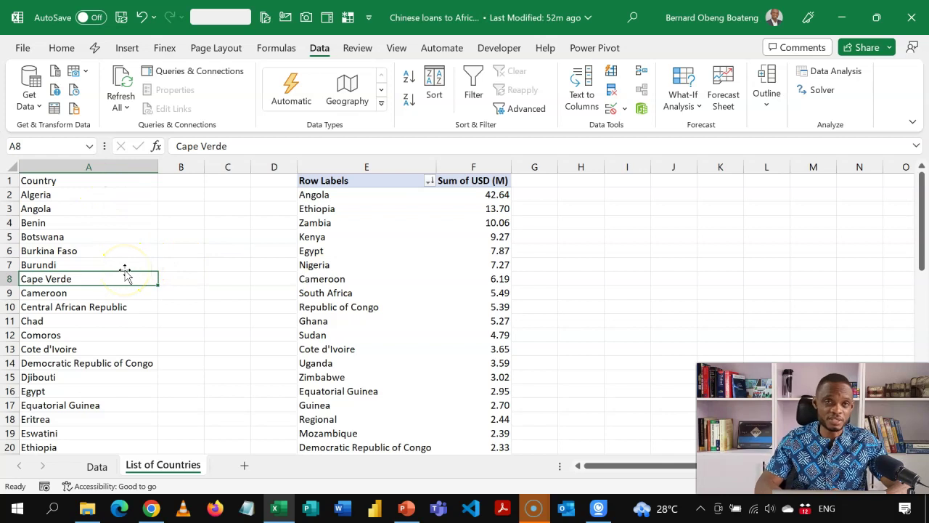
left_click(361, 236)
key("Up")
key("Up")
key("Up")
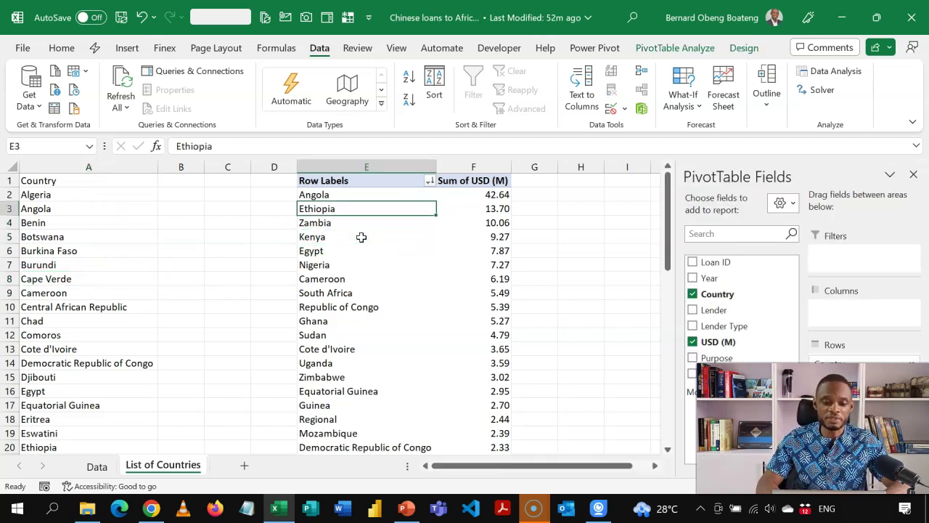
Select the country list A2:A55 together with the pivot labels E2:E52.
left_click(108, 193)
key("ctrl+shift+Down")
scroll(108, 189, "up", 12)
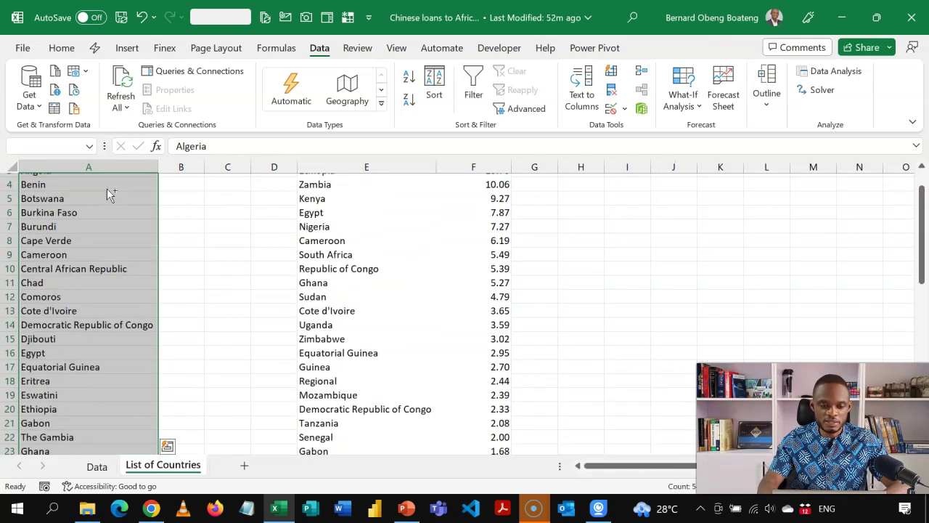
left_click(340, 194)
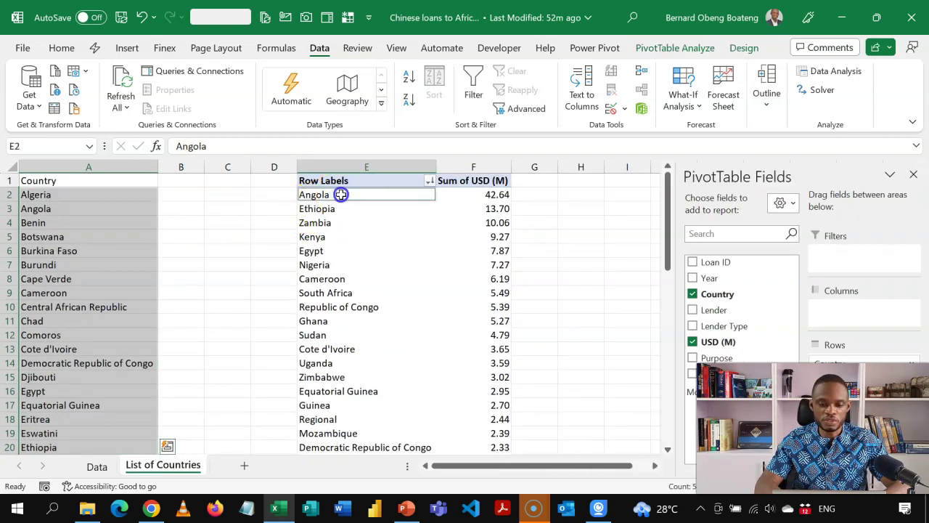
key("ctrl+shift+Down")
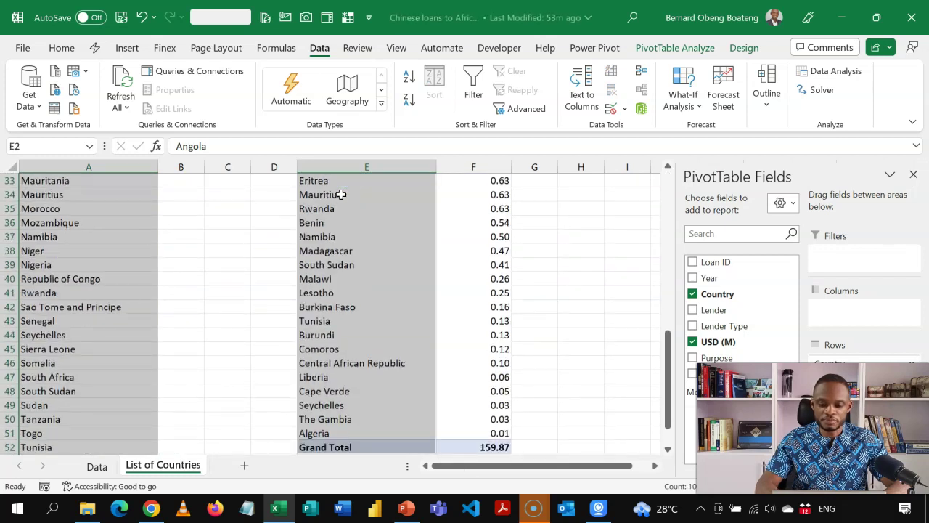
scroll(340, 195, "up", 11)
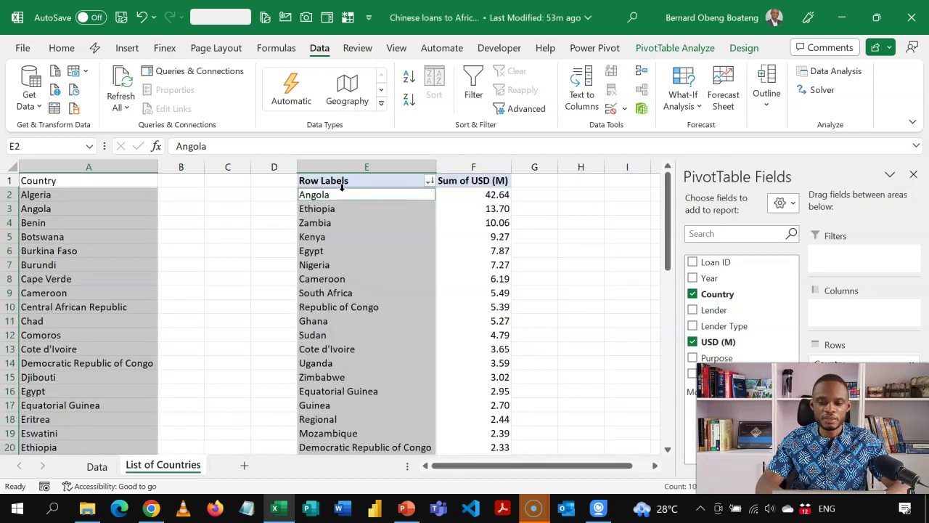
Apply a Unique values highlight rule to both selected country lists.
left_click(71, 51)
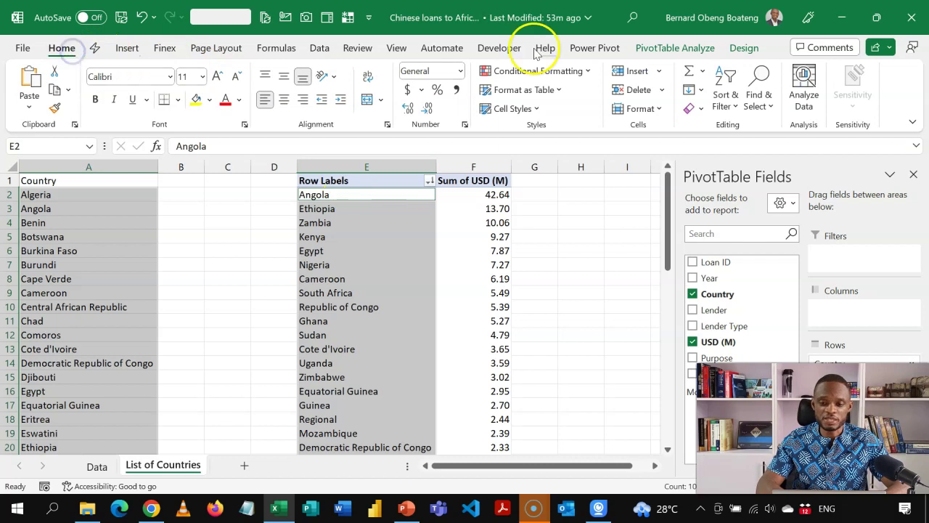
left_click(548, 70)
mouse_move(562, 109)
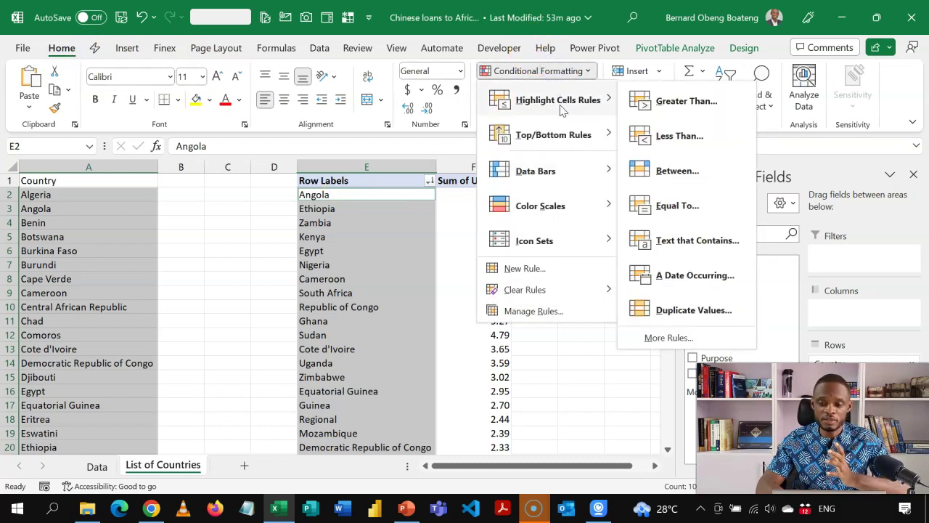
left_click(585, 107)
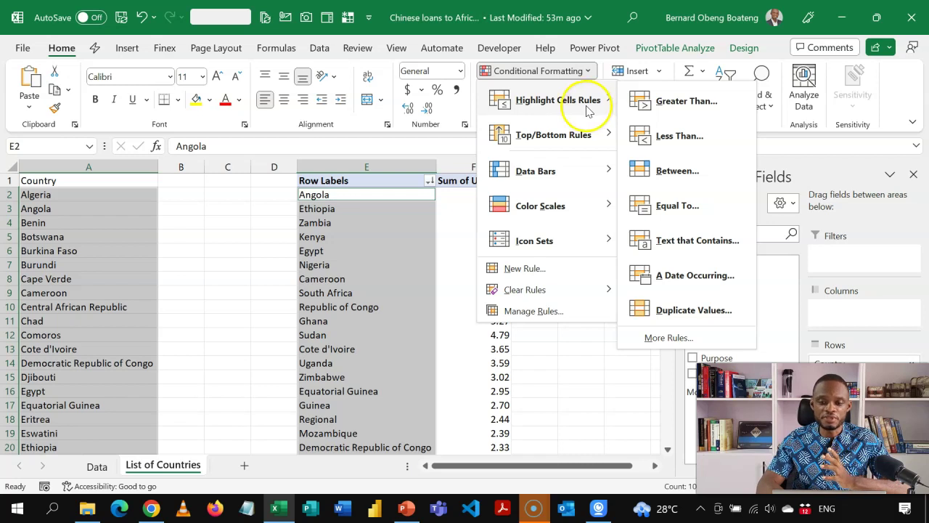
left_click(674, 310)
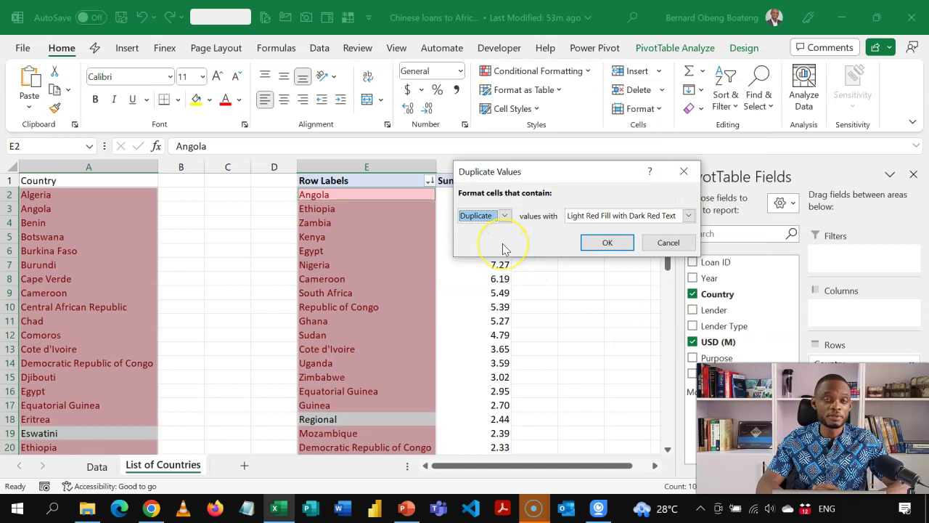
left_click(504, 216)
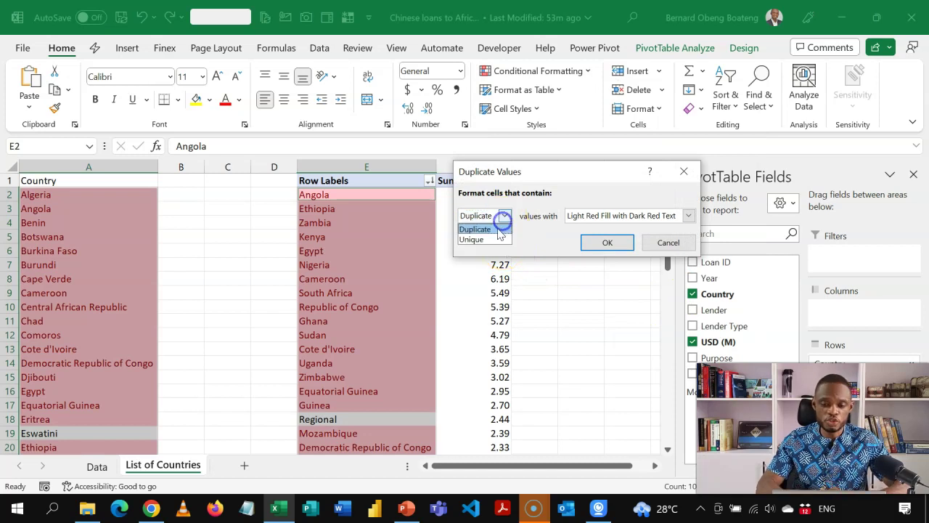
left_click(493, 242)
left_click(596, 243)
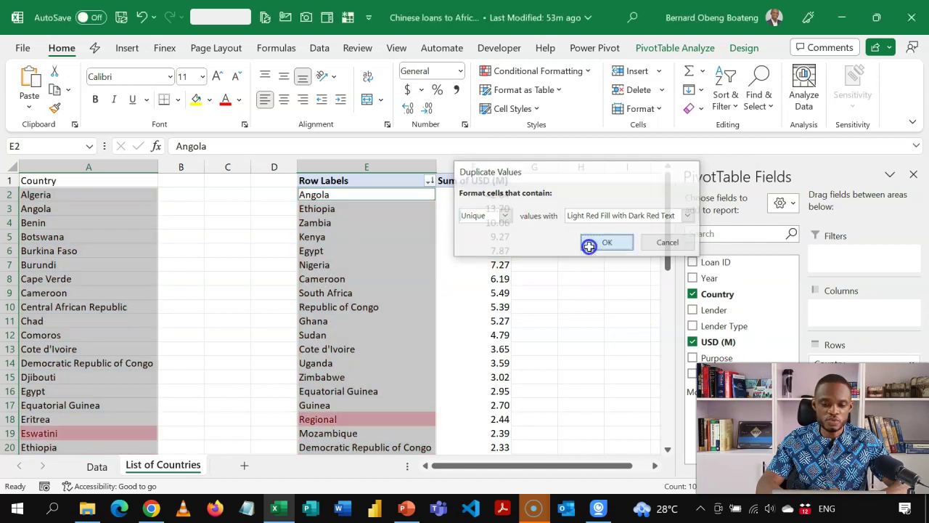
Review the highlighted names, such as Eswatini in the list and Regional in the pivot.
left_click(391, 312)
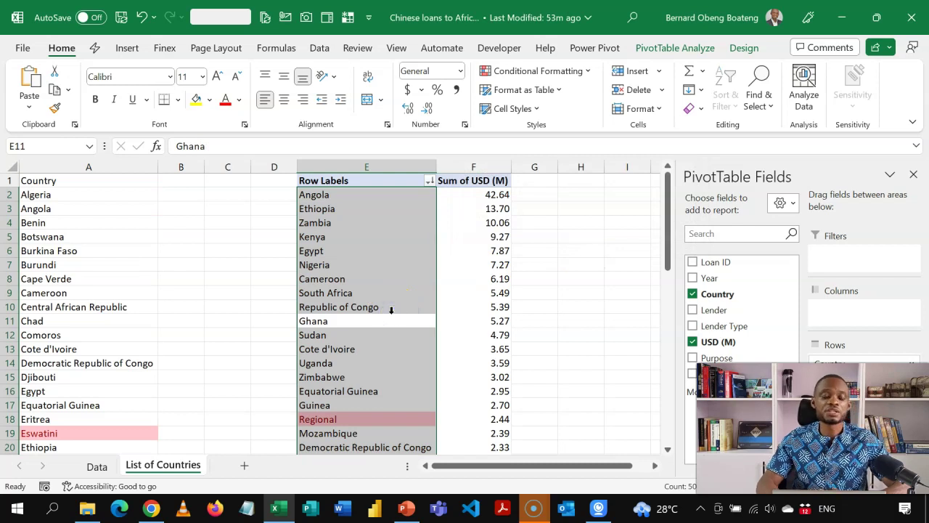
key("Return")
key("Return")
key("Return")
key("Return")
key("Return")
key("Return")
key("Left")
key("Left")
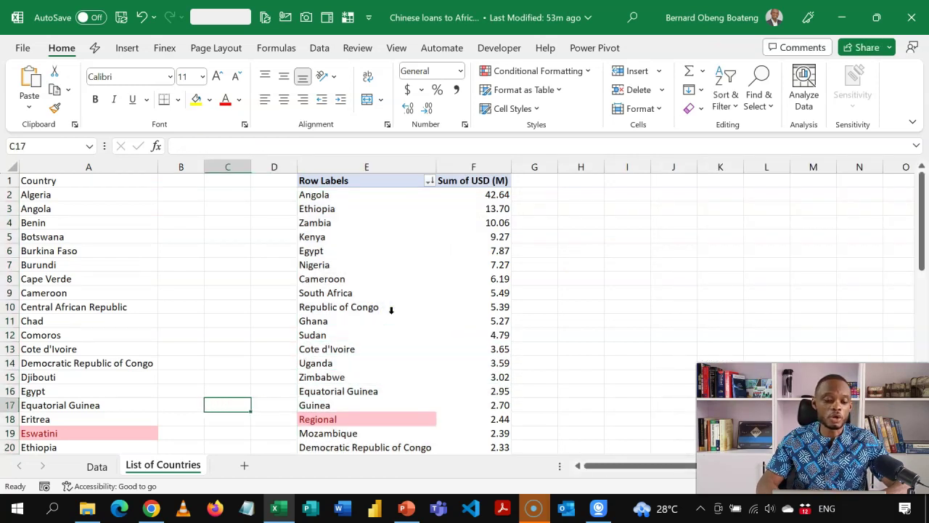
key("Left")
key("Left")
key("Down")
key("Down")
key("Down")
key("Down")
key("Down")
key("Down")
key("Down")
key("Down")
key("Down")
key("Down")
key("Down")
key("Down")
key("Down")
key("Down")
key("Down")
key("Down")
key("Down")
key("Down")
key("Down")
key("Down")
key("Down")
key("Down")
key("Down")
key("Down")
key("Down")
key("Up")
key("Up")
key("Up")
key("Up")
key("Up")
key("Up")
key("Up")
key("Up")
key("Up")
key("Up")
key("Up")
key("Up")
key("Up")
key("Up")
key("Up")
key("Up")
key("Up")
key("Up")
key("Up")
key("Up")
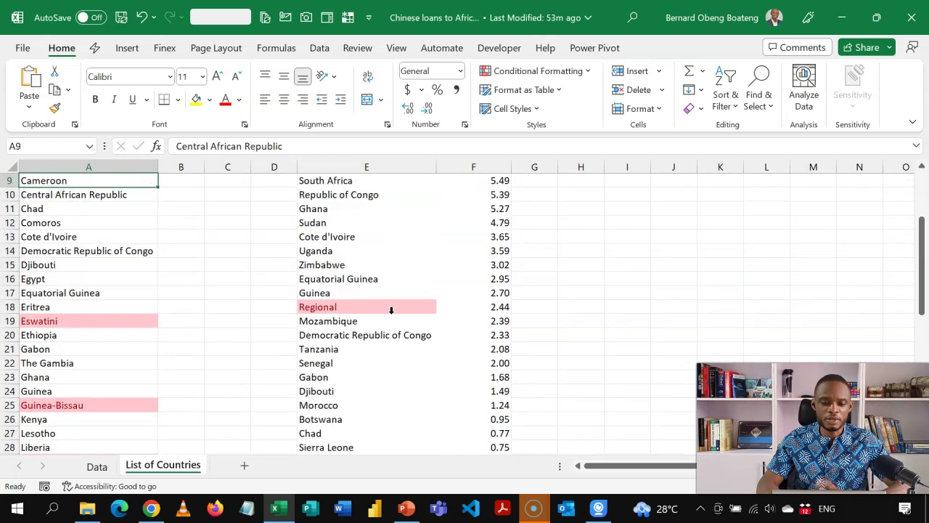
key("Up")
key("Up")
key("Up")
key("Up")
key("Up")
left_click(367, 380)
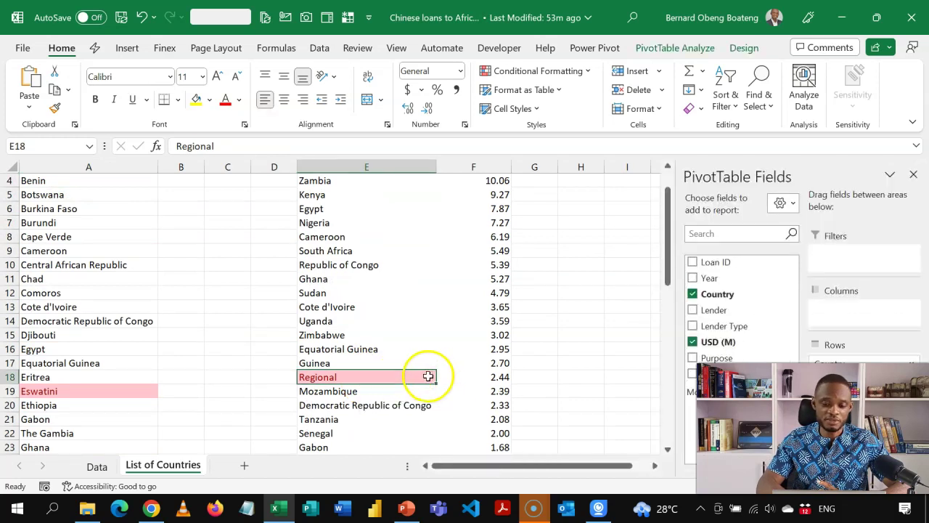
Leave the pivot and return to the top of the sheet beside the country list.
left_click(224, 307)
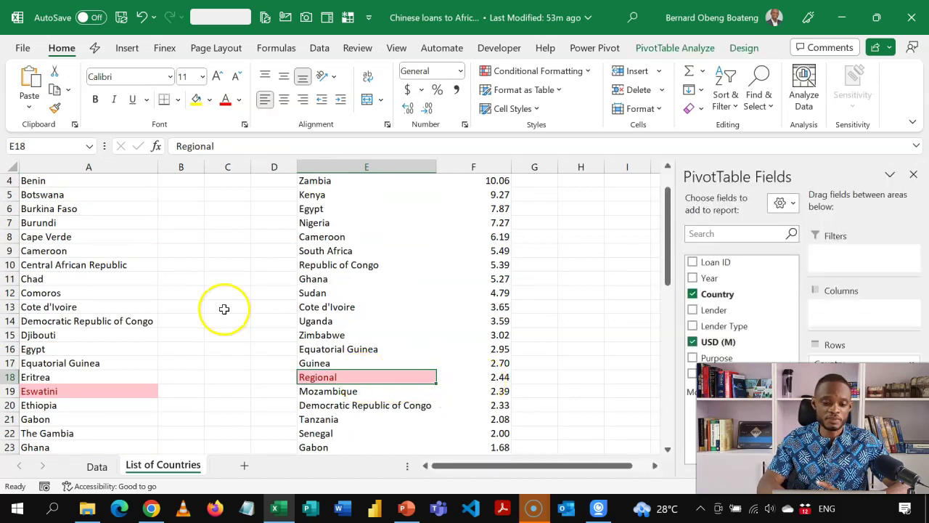
key("ctrl+Home")
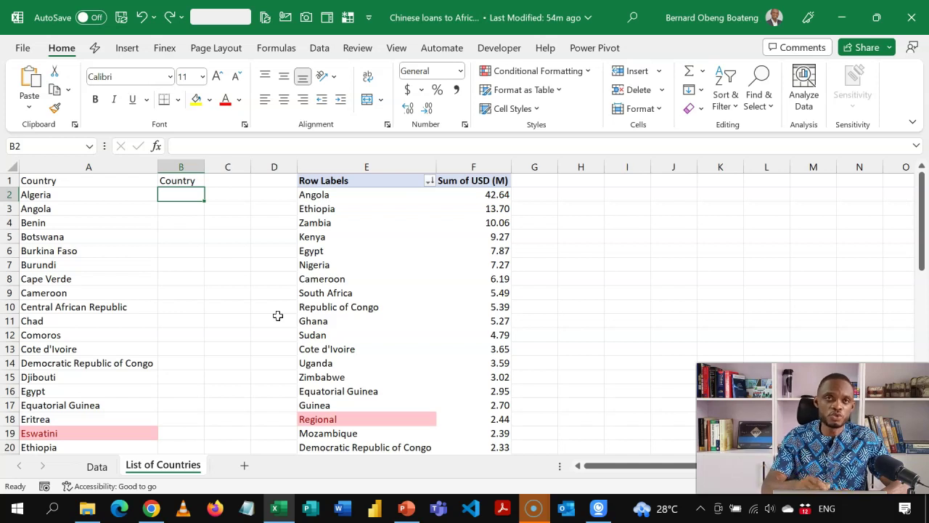
Enter =XLOOKUP(A2,E:E,F:F,0) in B2 to fetch Algeria's loan total.
type("=xl")
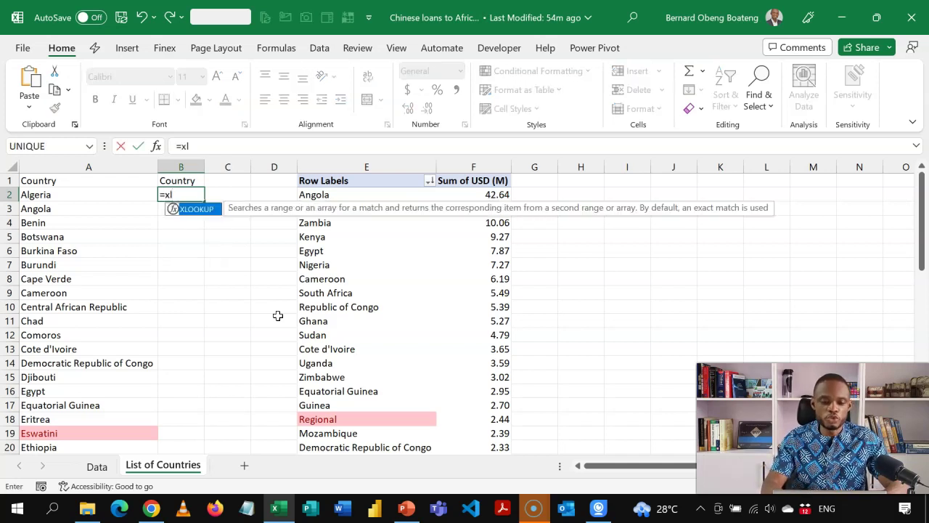
key("Tab")
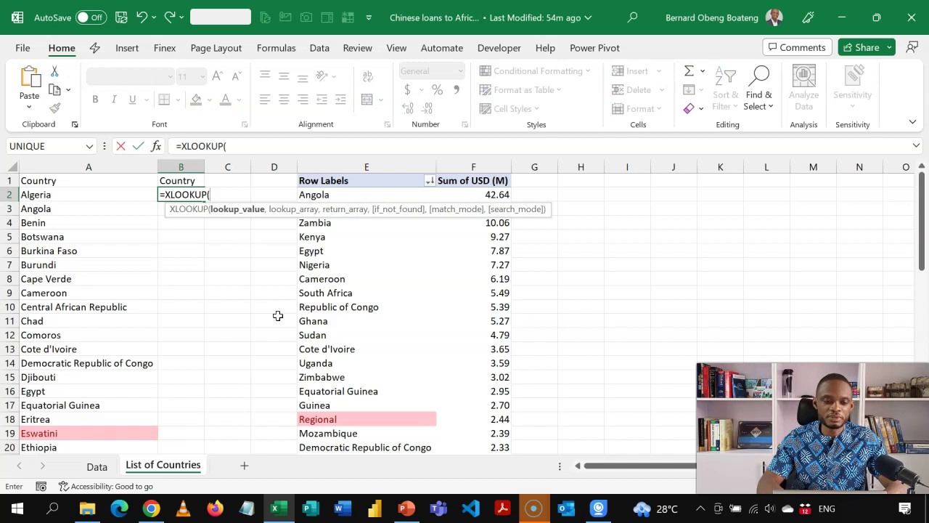
left_click(85, 193)
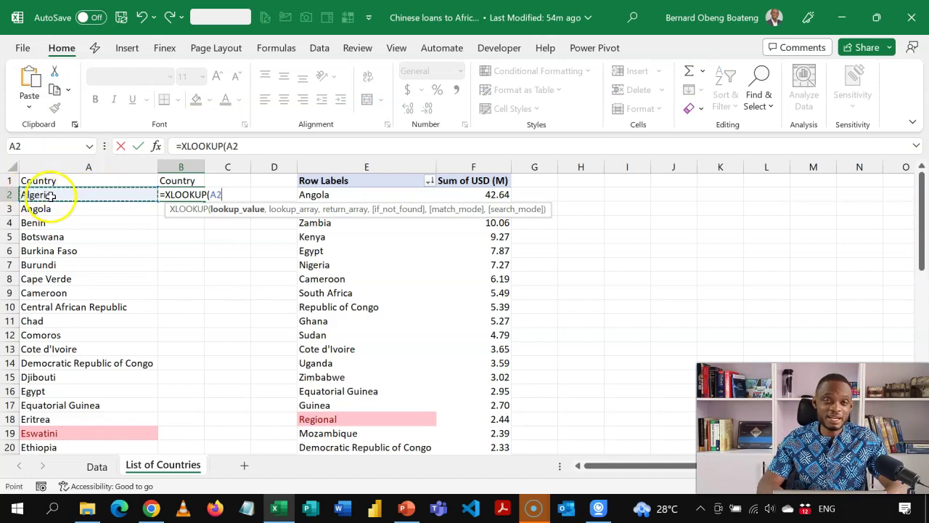
type(",")
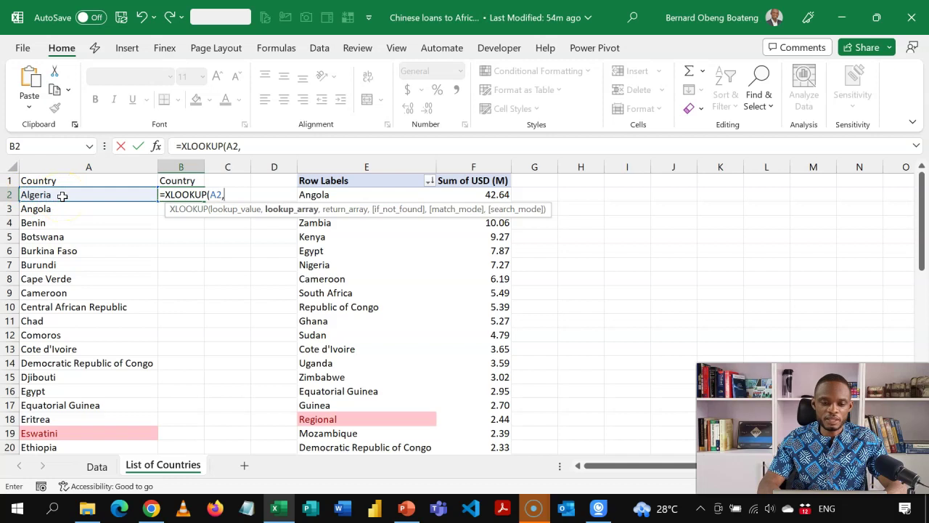
left_click(349, 165)
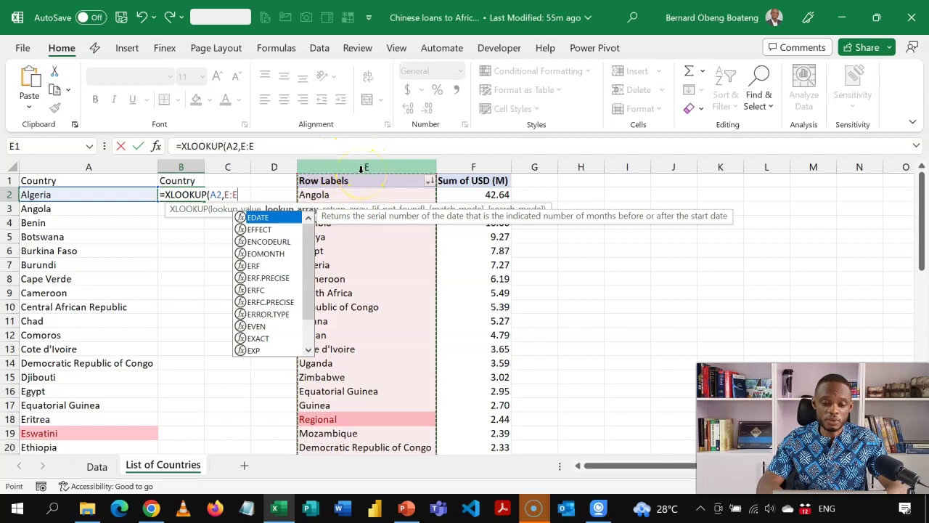
type(",")
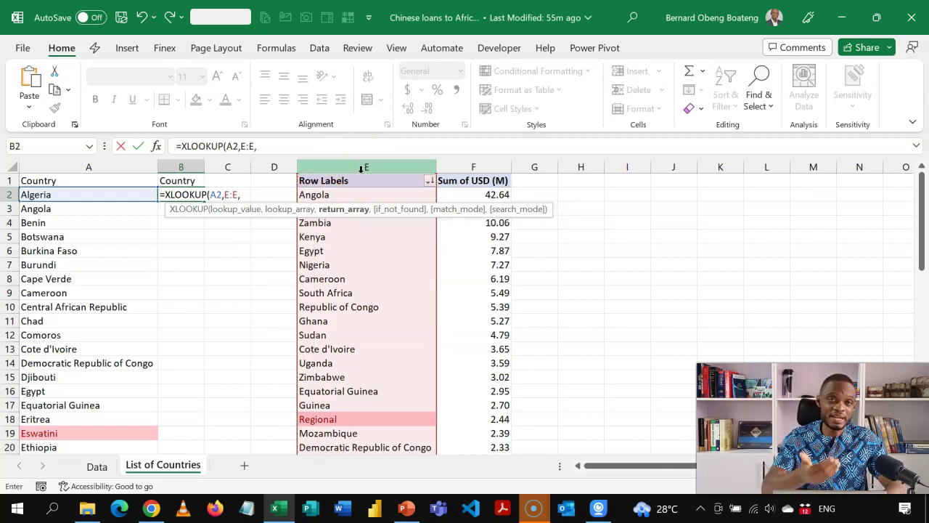
left_click(477, 167)
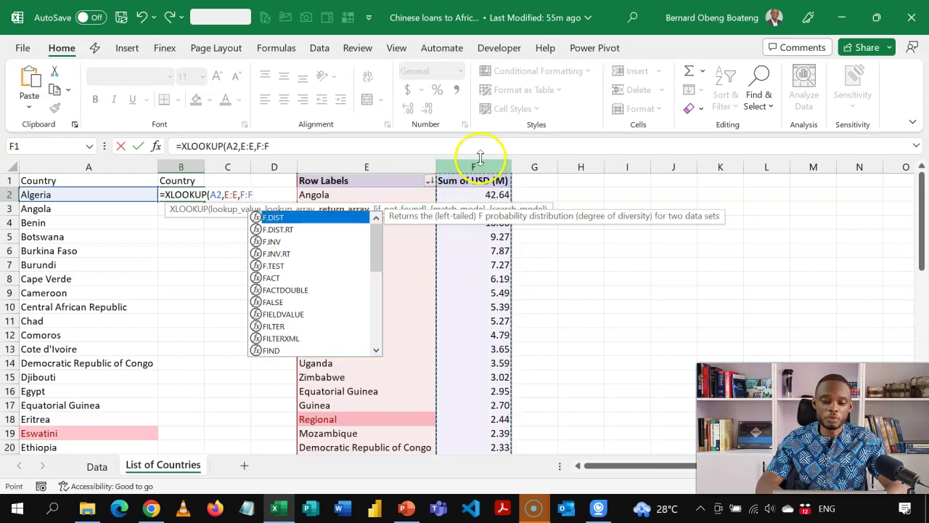
left_click(376, 143)
type(",")
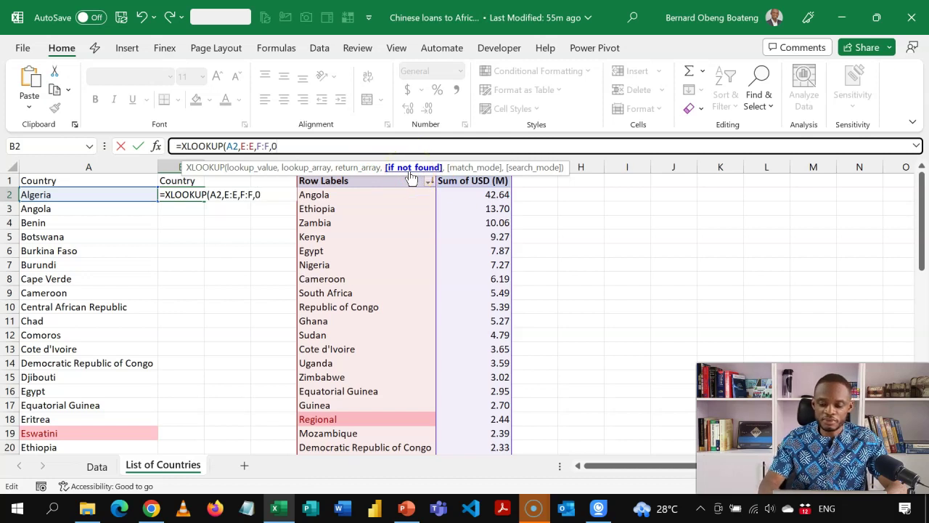
type("0)")
key("Return")
Fill the XLOOKUP down column B and check results, such as Eswatini showing 0.
left_click(183, 192)
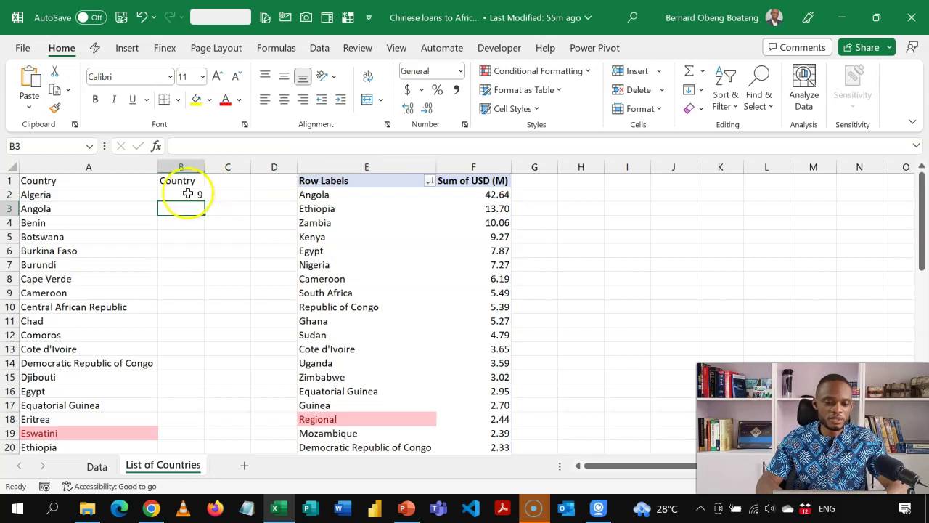
double_click(204, 201)
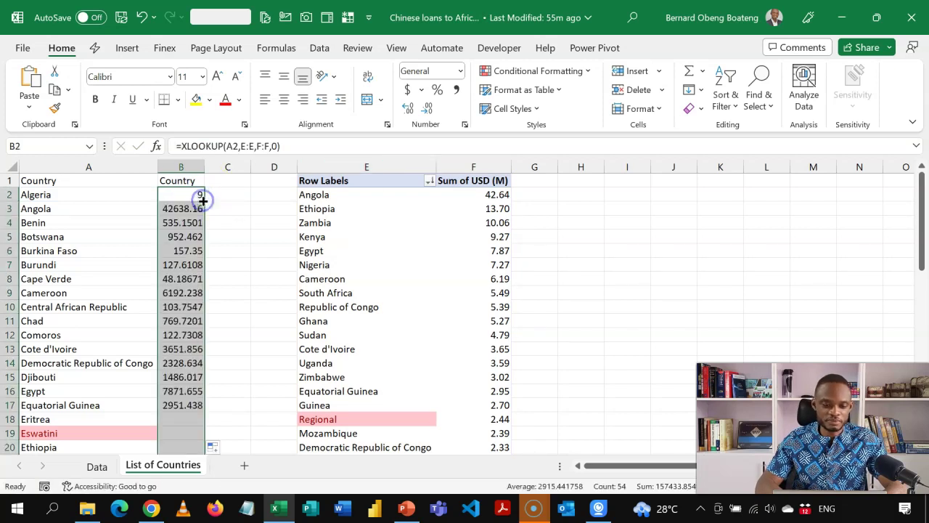
left_click(177, 432)
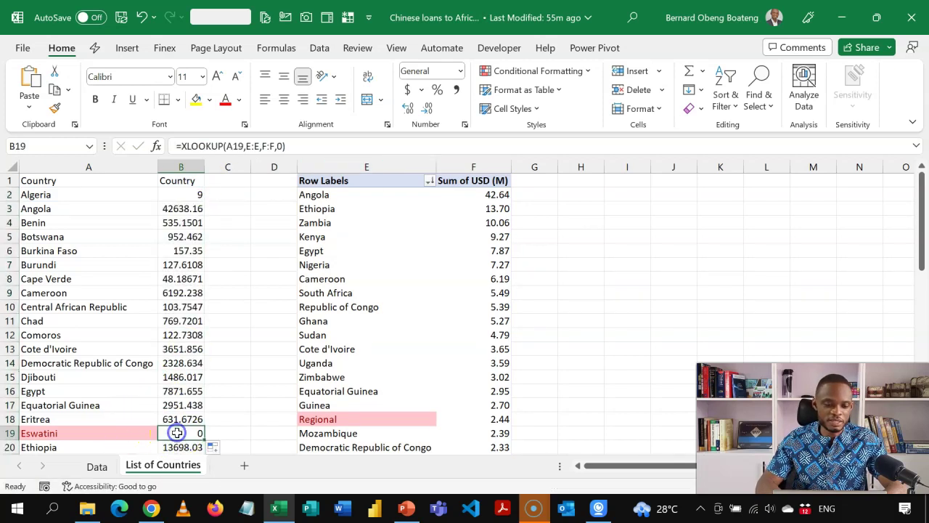
key("Down")
key("Down")
key("Down")
key("Down")
key("Down")
key("Down")
key("Down")
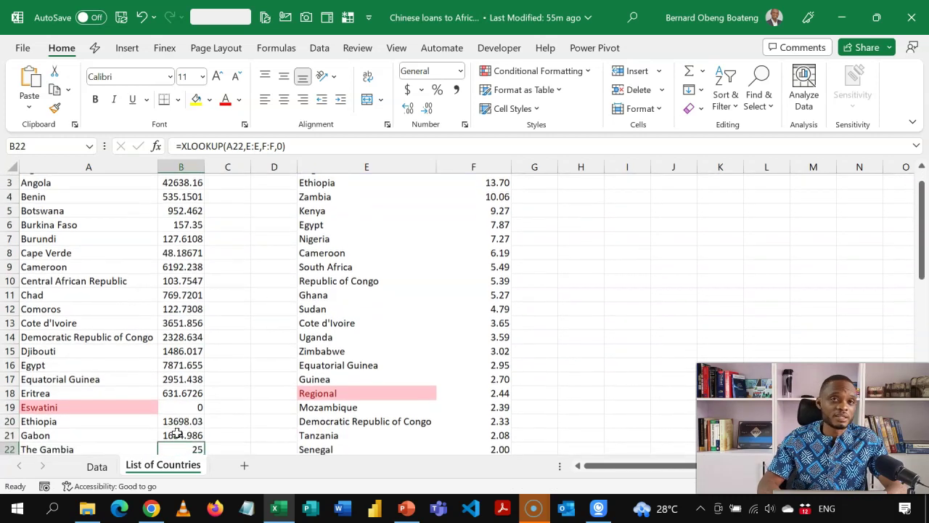
key("Up")
key("Up")
key("Up")
key("Up")
key("Up")
key("Up")
key("Up")
key("Up")
key("Up")
key("Up")
key("Up")
key("Up")
key("Up")
key("Up")
key("Up")
key("Up")
key("Up")
key("Up")
key("Up")
key("Up")
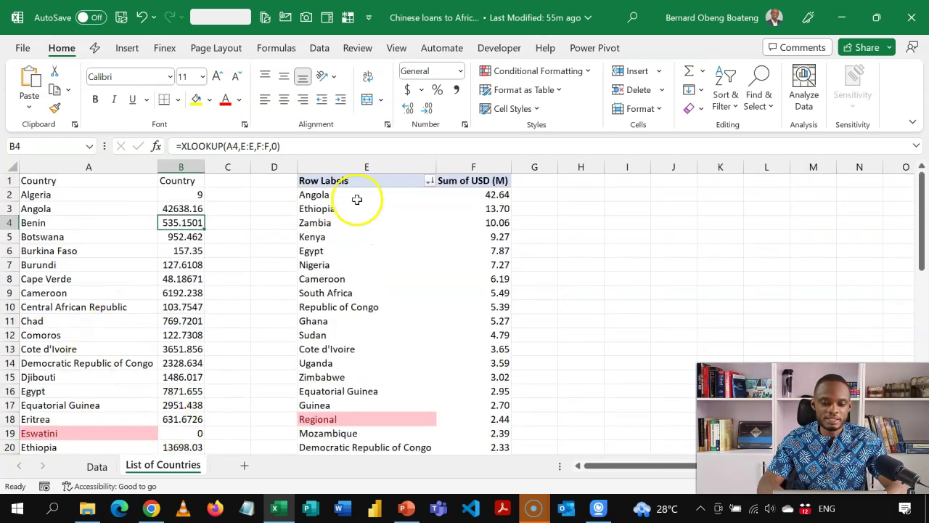
Copy the pivot's two-decimal number format from F2 onto B2:B55 with Format Painter.
left_click(481, 196)
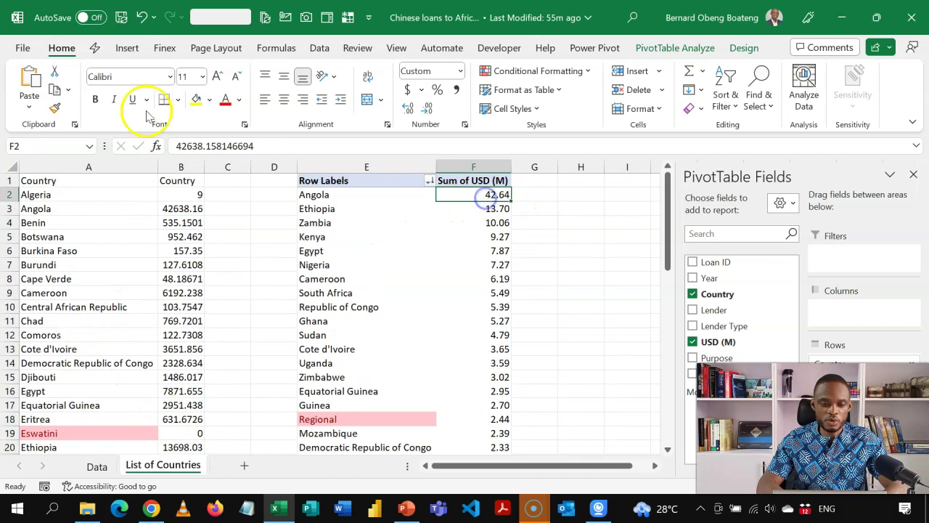
left_click(56, 110)
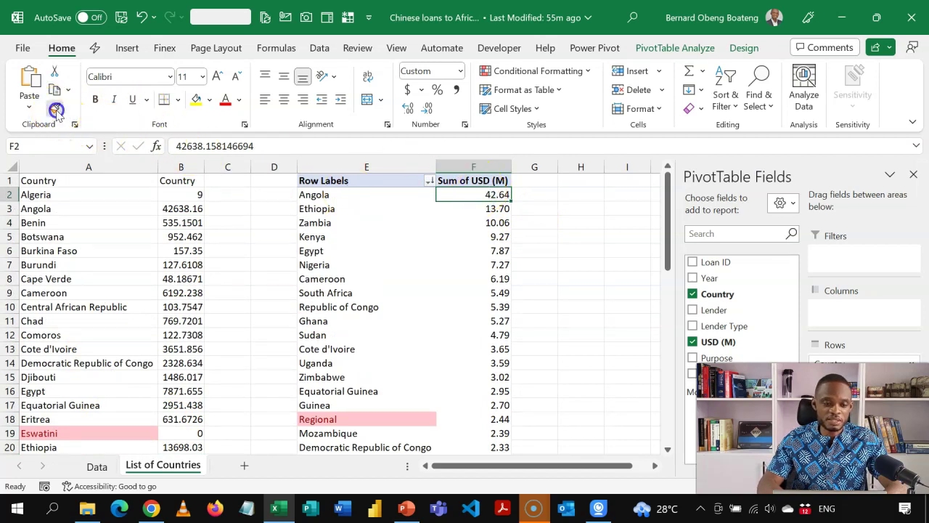
left_click(172, 195)
mouse_move(172, 194)
left_mouse_down()
mouse_move(192, 464)
mouse_move(201, 462)
mouse_move(190, 503)
mouse_move(191, 426)
mouse_move(193, 436)
left_mouse_up()
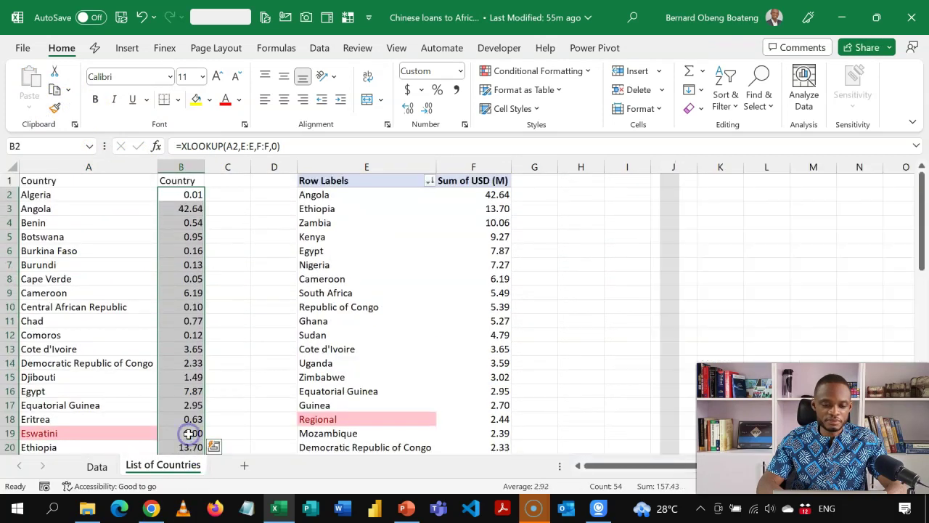
left_click(192, 312)
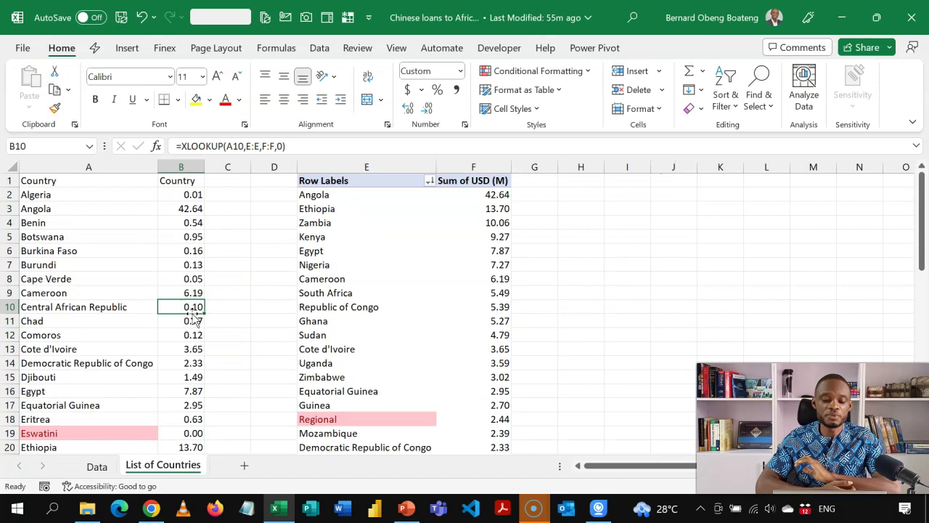
left_click(132, 329)
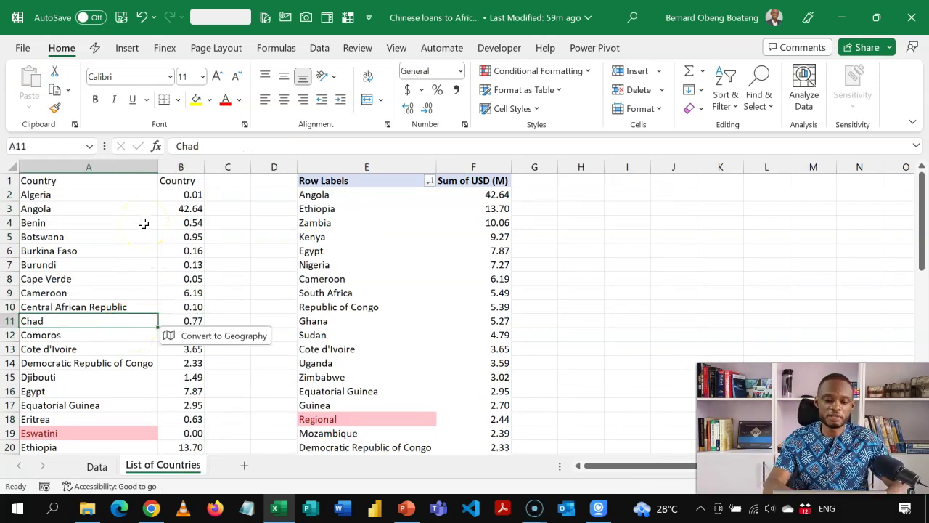
Make the country list and totals into Table3, then preview a Filled Map chart.
key("ctrl+t")
key("Return")
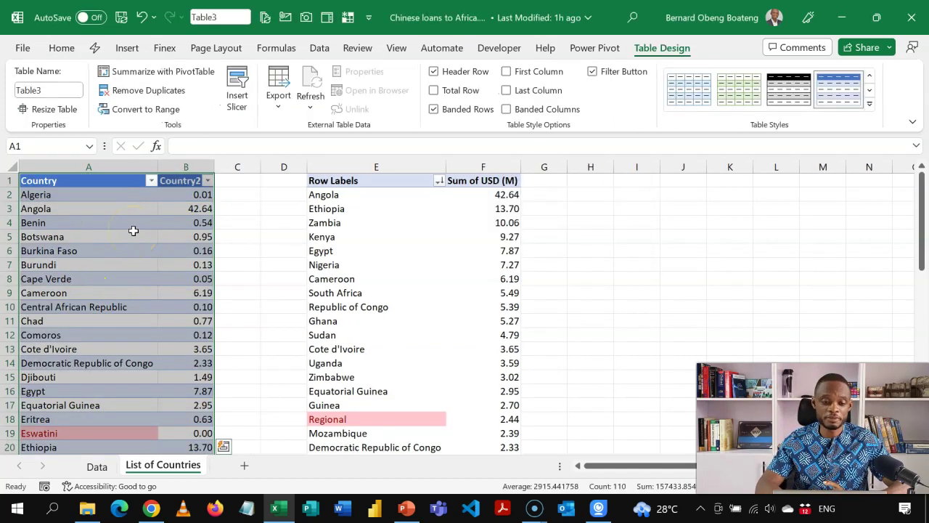
left_click(134, 230)
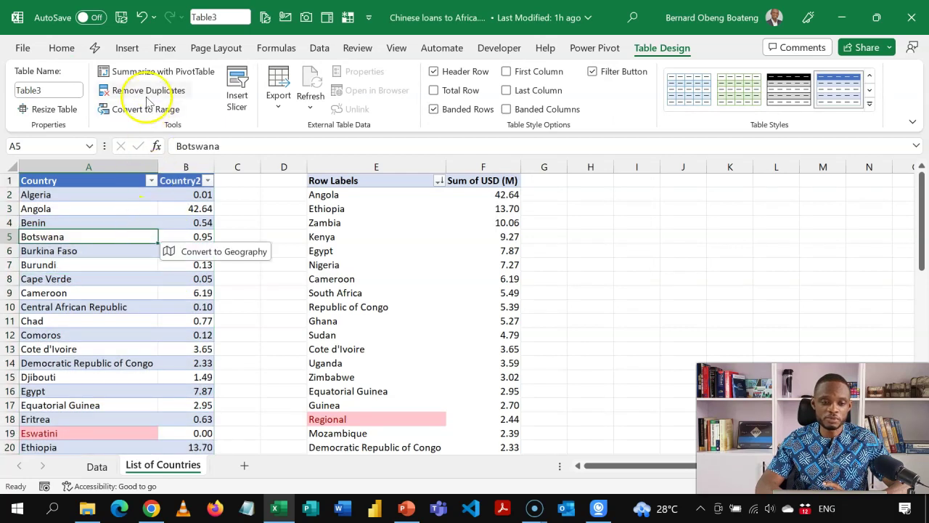
left_click(127, 49)
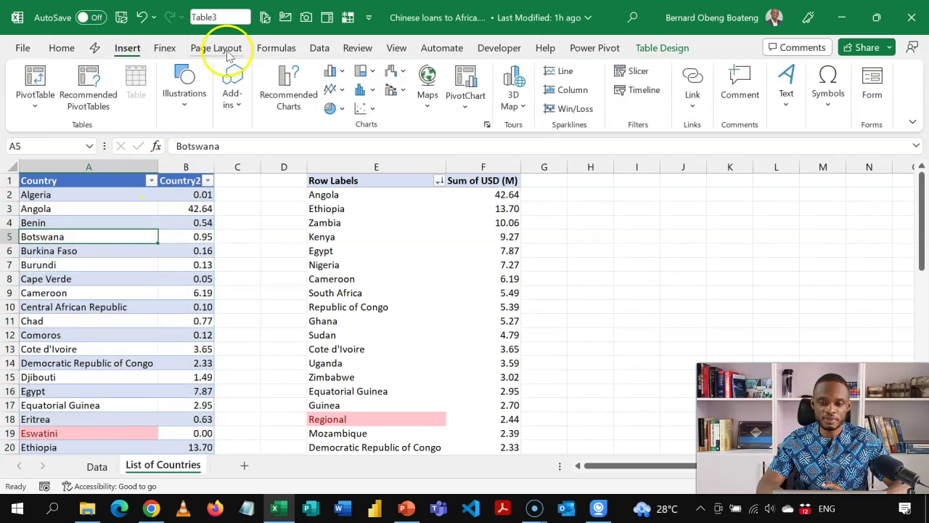
left_click(428, 103)
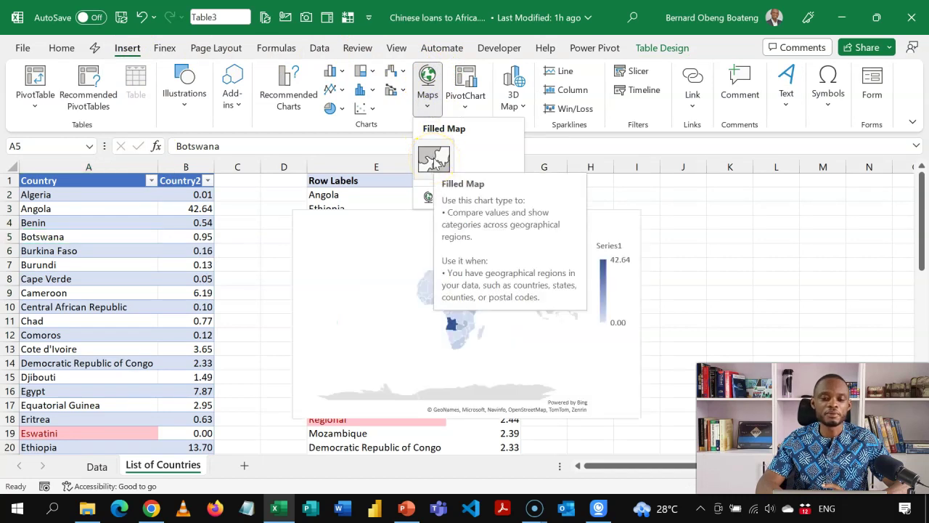
Insert a filled map chart of the Country2 totals, enlarge it, and open Format Data Series.
left_click(435, 160)
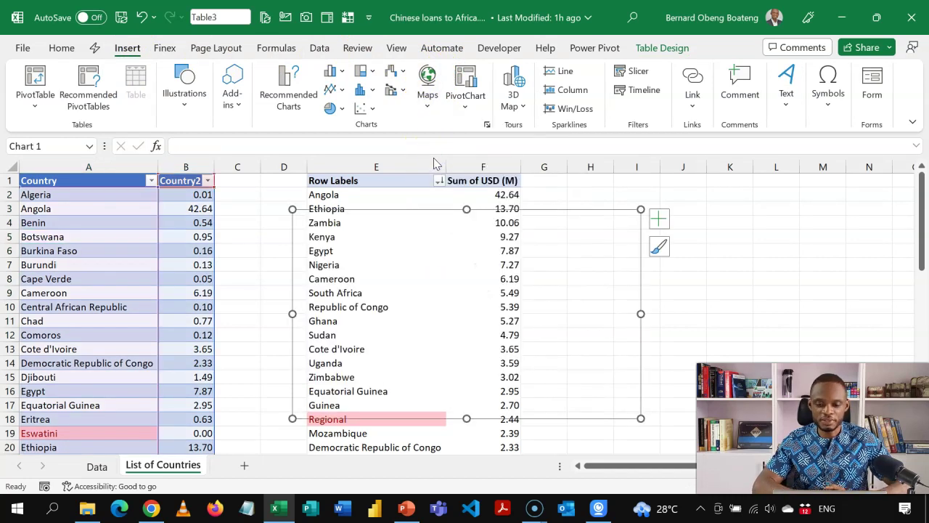
left_click_drag(641, 419, 655, 366)
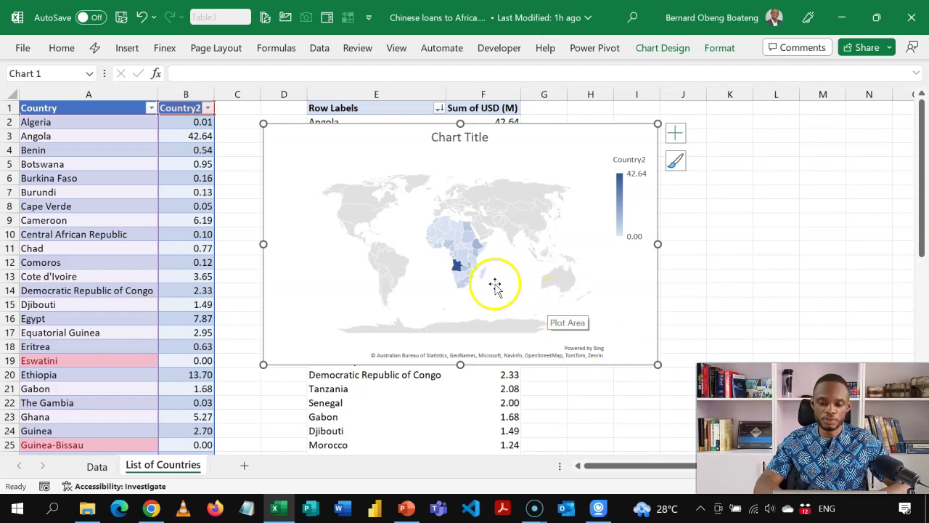
left_click(462, 262)
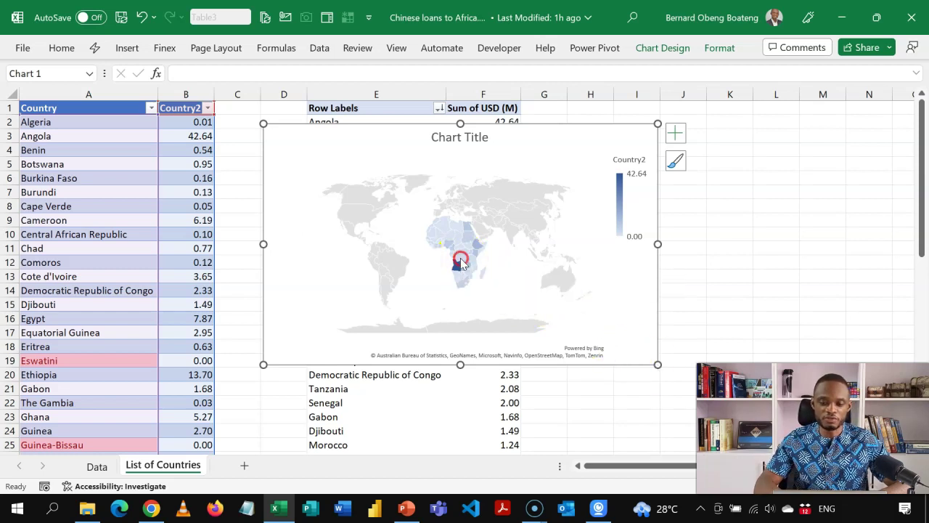
right_click(462, 263)
left_click(499, 421)
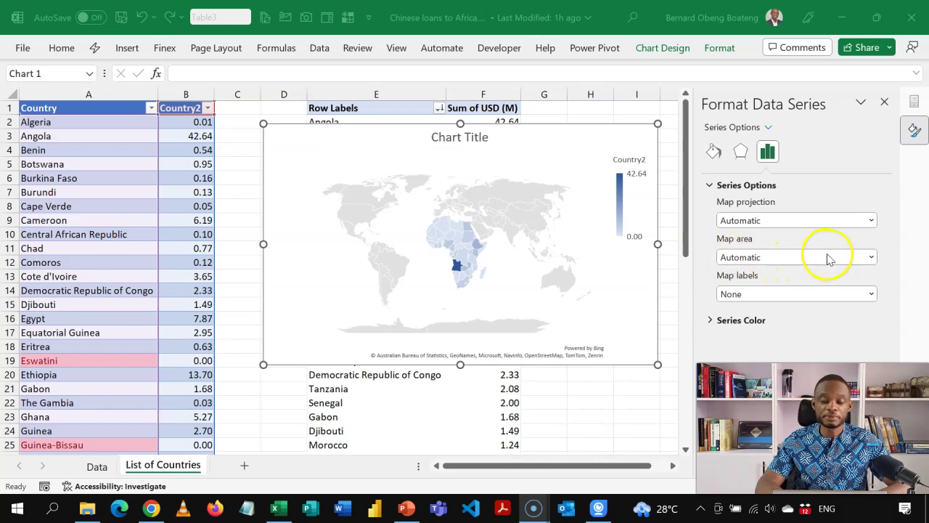
Set the map area to only regions with data and delete the chart title.
left_click(875, 257)
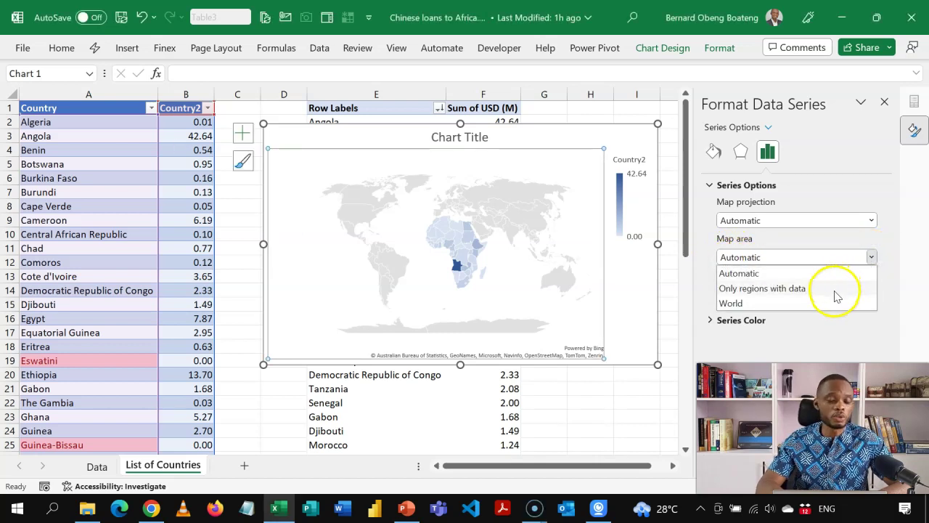
left_click(835, 290)
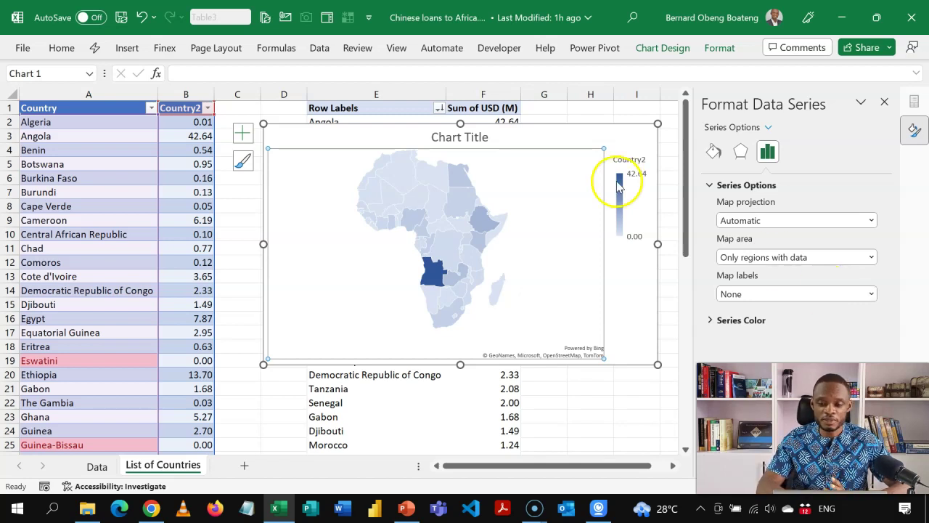
left_click(586, 128)
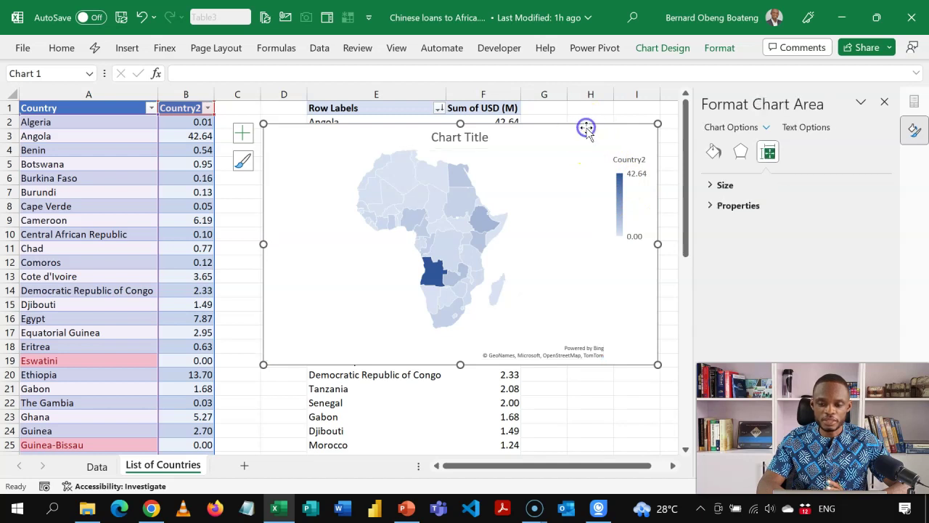
left_click(490, 141)
key("Delete")
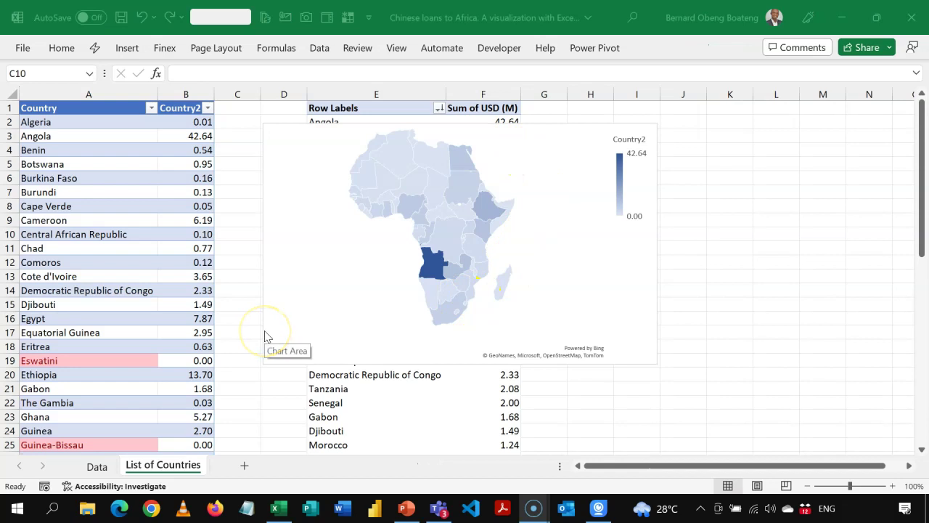
left_click(265, 334)
left_click(265, 332)
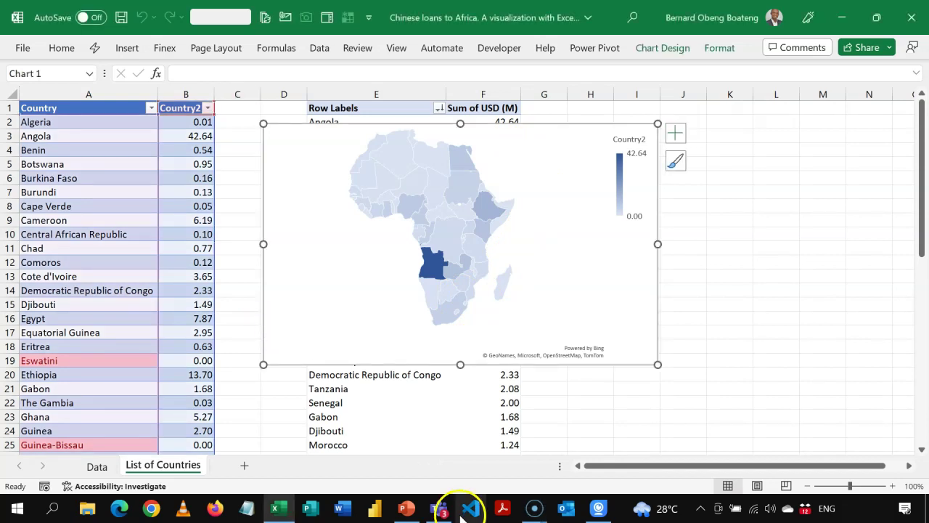
In the Global Visuals presentation, duplicate the first slide.
left_click(407, 508)
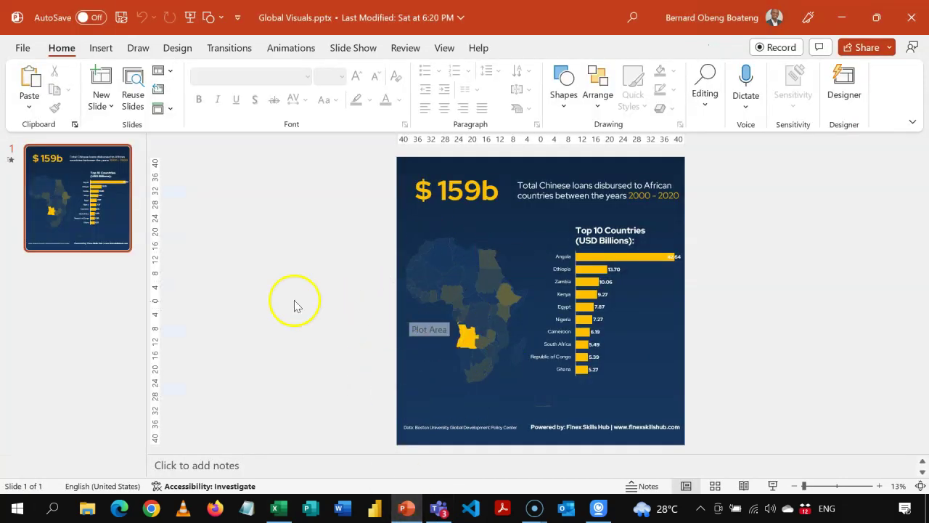
left_click(113, 232)
key("ctrl+d")
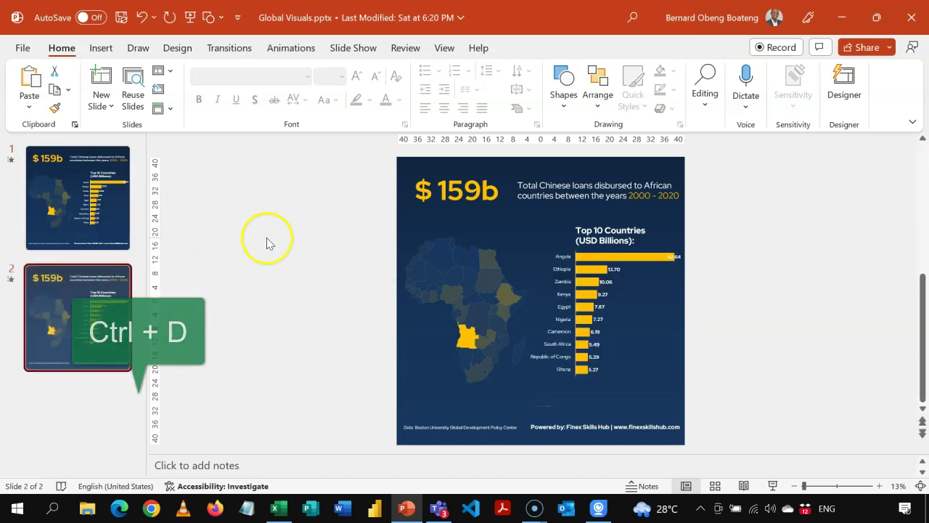
Delete the objects on slide 2, leaving the dark background and footer text.
left_click(362, 144)
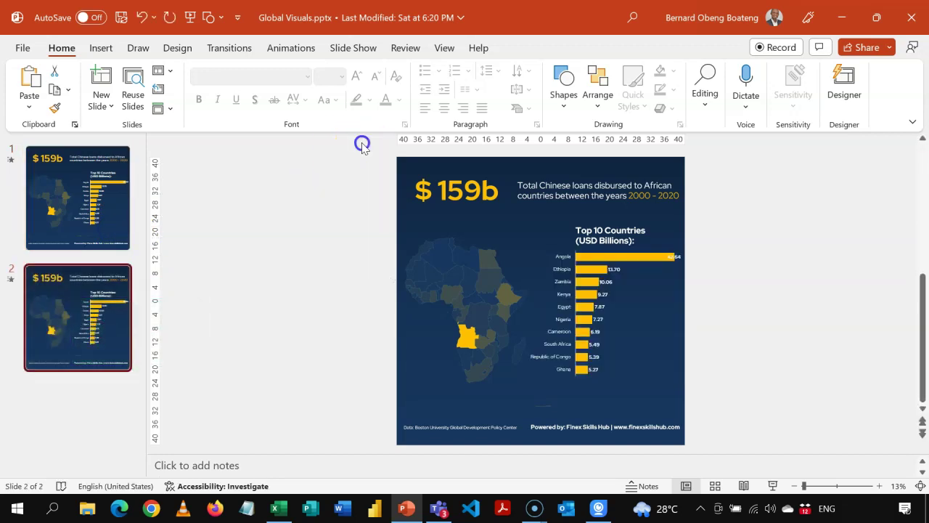
left_click_drag(379, 151, 706, 417)
key("Delete")
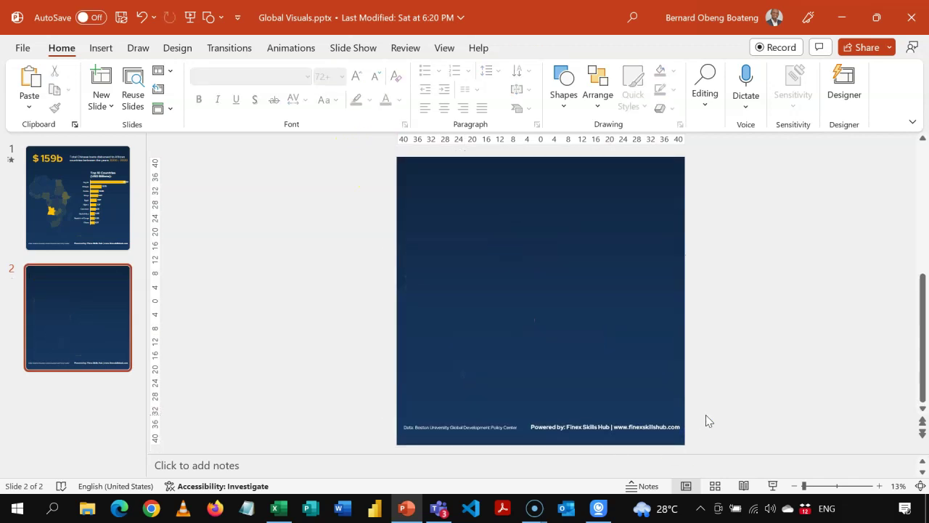